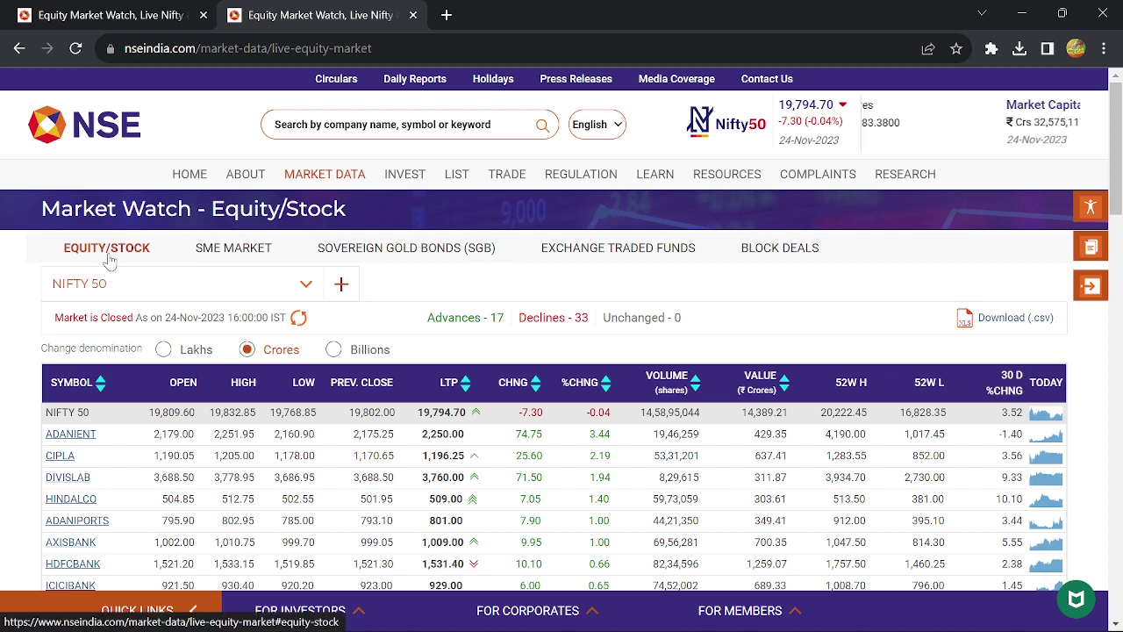
Switch the equity market watch list from NIFTY 50 to Securities in F&O.
mouse_move(326, 178)
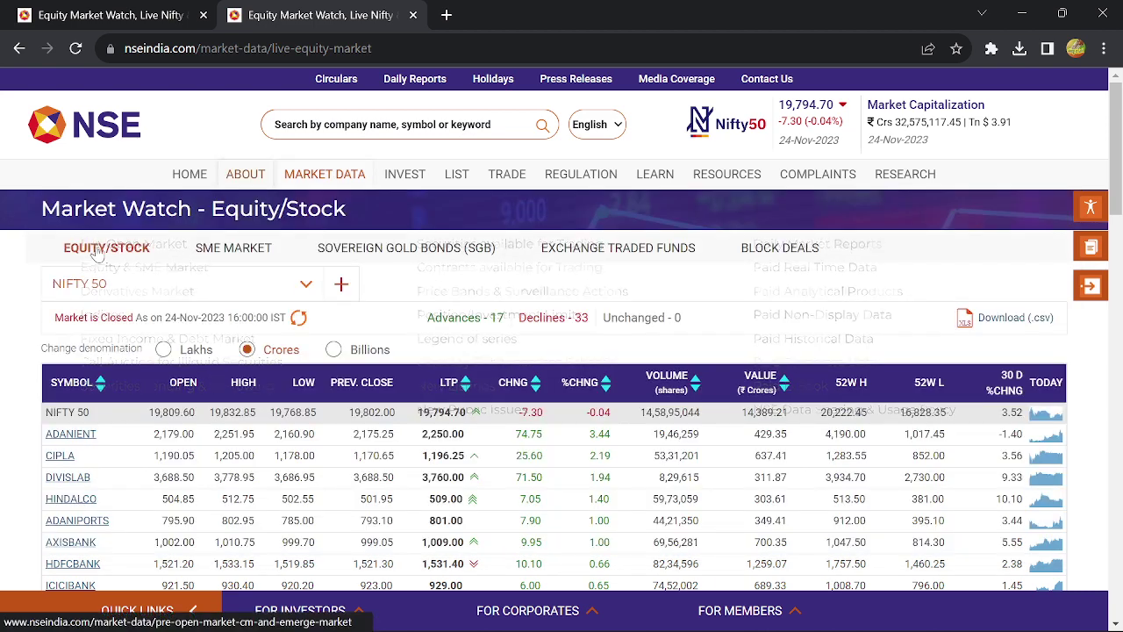
click(303, 285)
scroll(308, 351, down, 10)
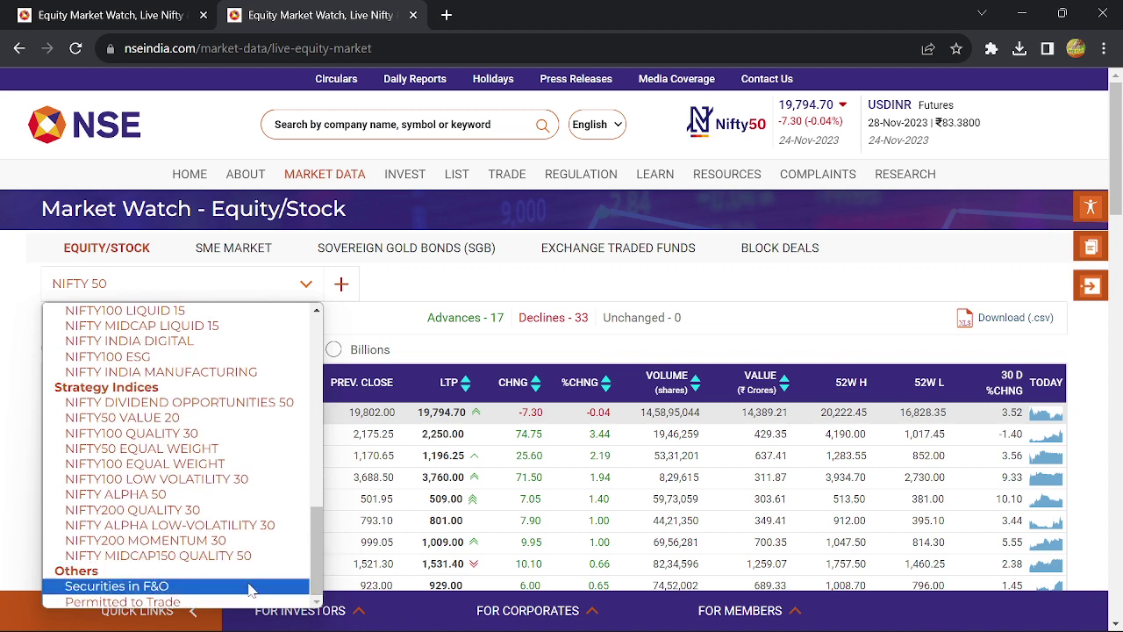
click(251, 586)
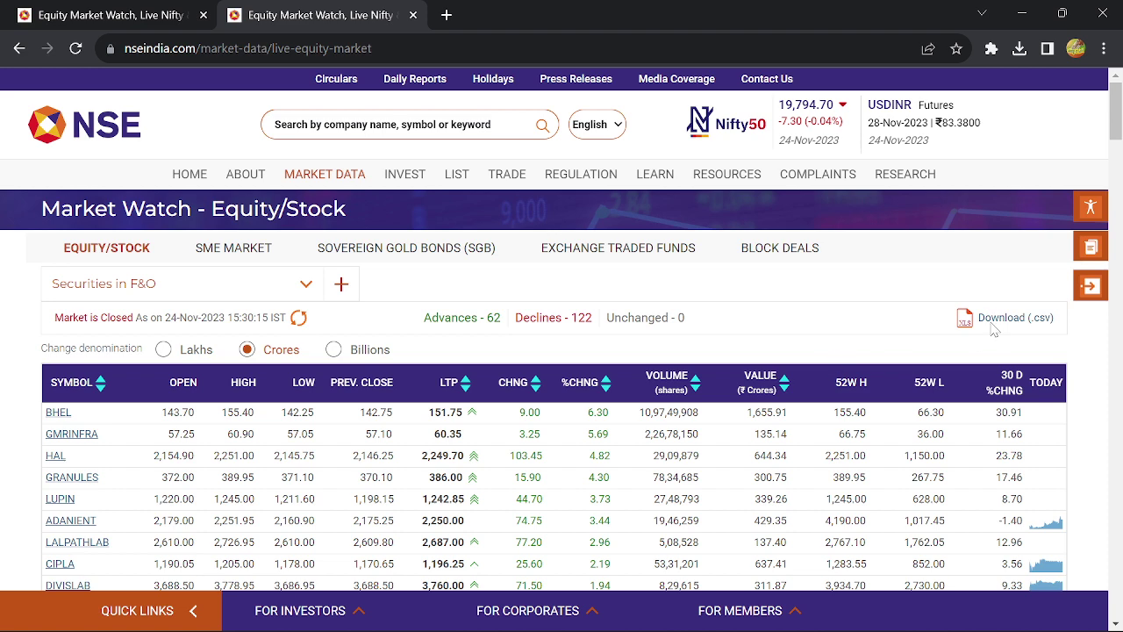
Sort the Securities in F&O table alphabetically by symbol and download the list as a CSV file.
scroll(614, 351, down, 2)
scroll(350, 325, up, 1)
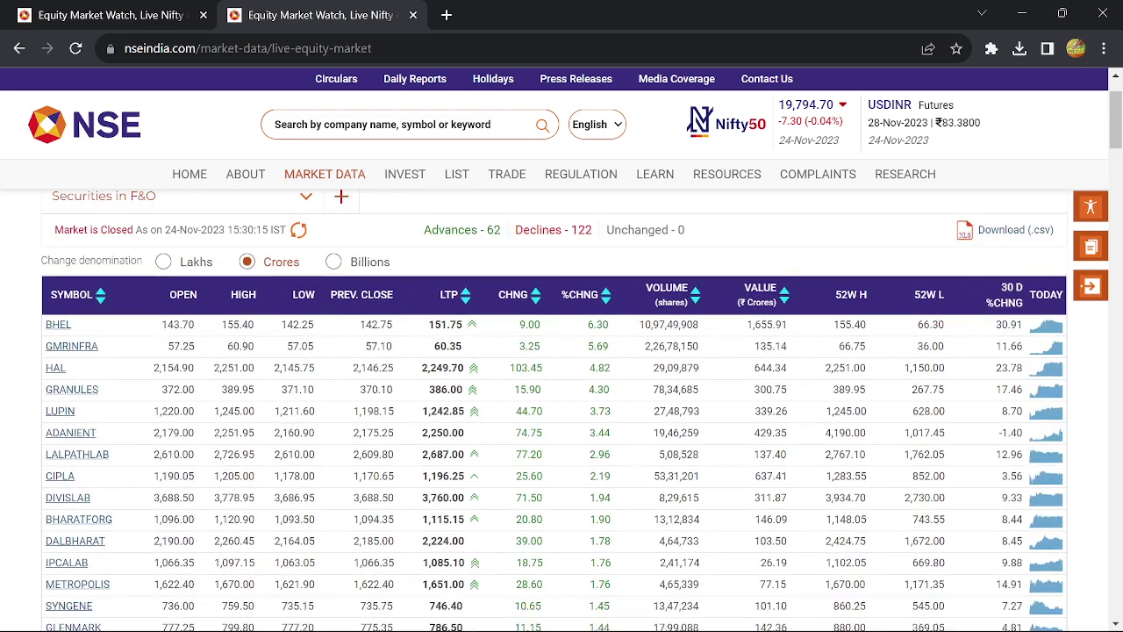
click(102, 296)
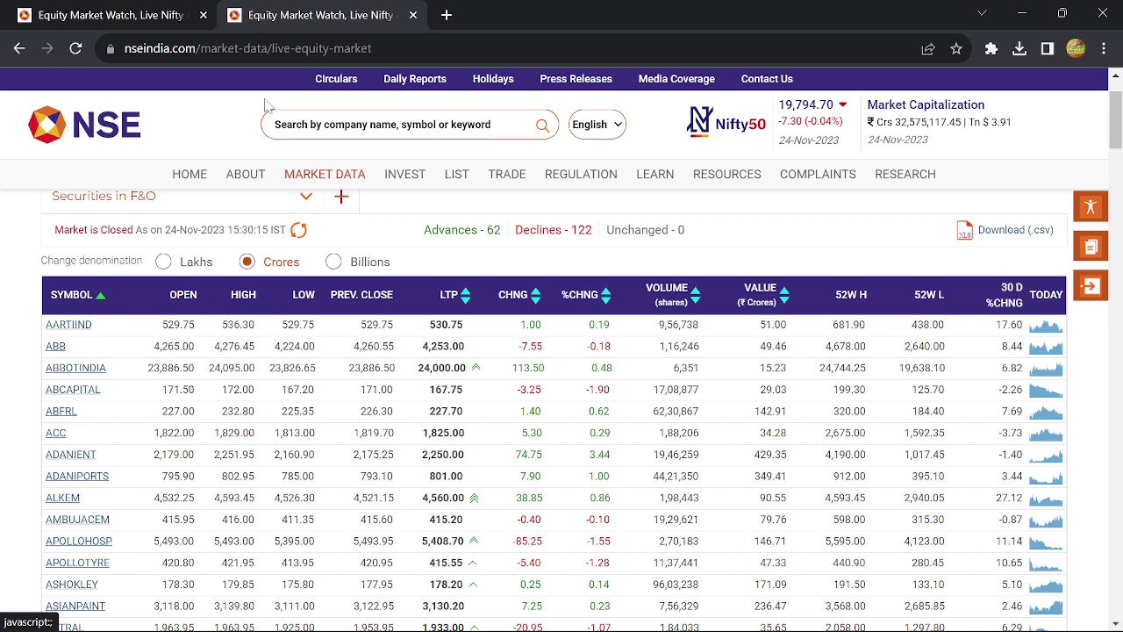
click(1006, 232)
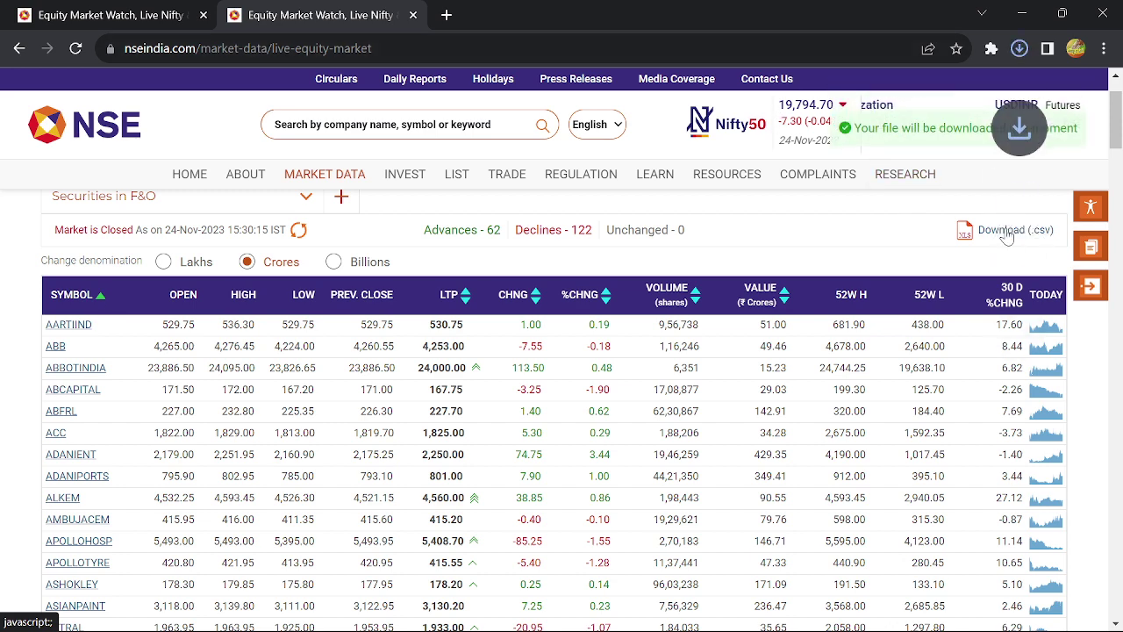
Open the earlier download MW-SECURITIES-IN-F&O-26-Nov-2023.csv in Excel and decline reopening the copy that is already loaded.
click(1018, 48)
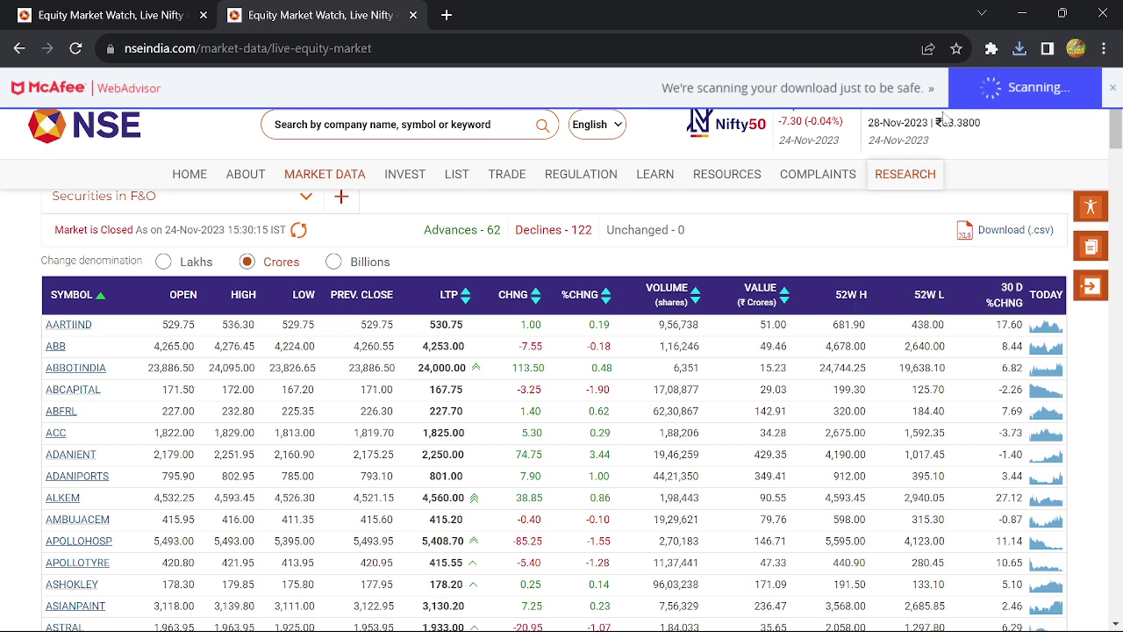
mouse_move(897, 185)
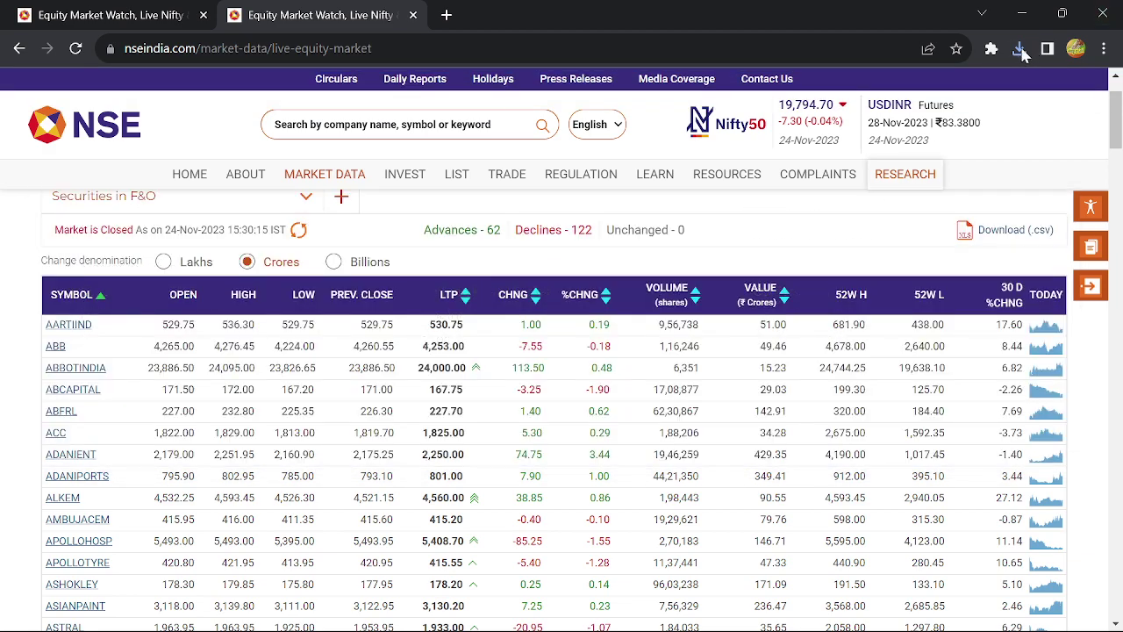
click(1018, 49)
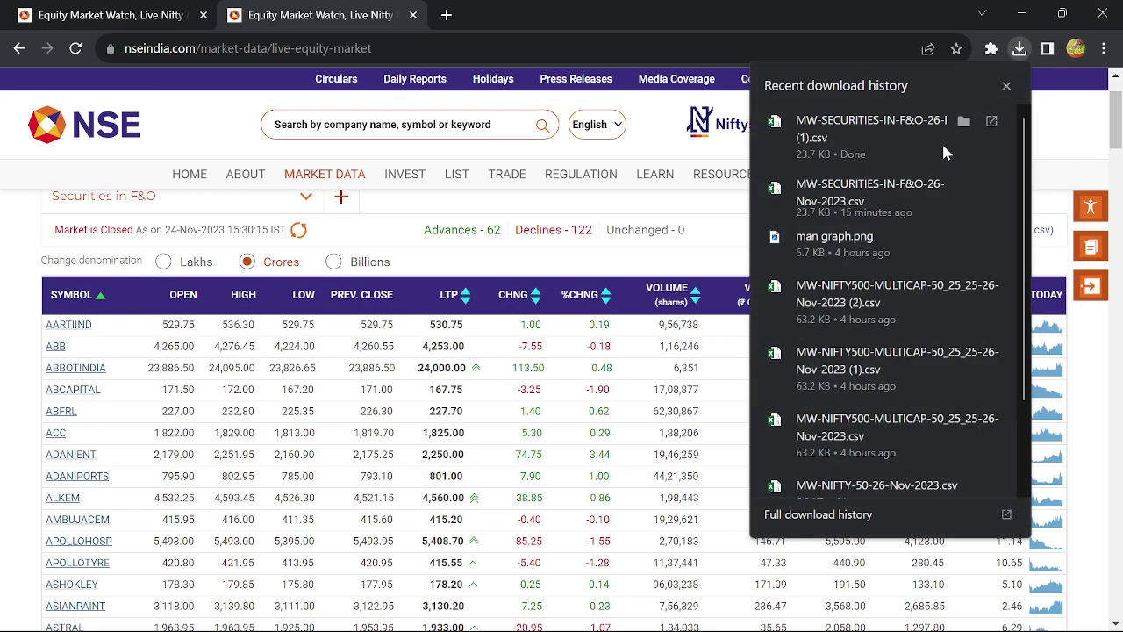
click(921, 191)
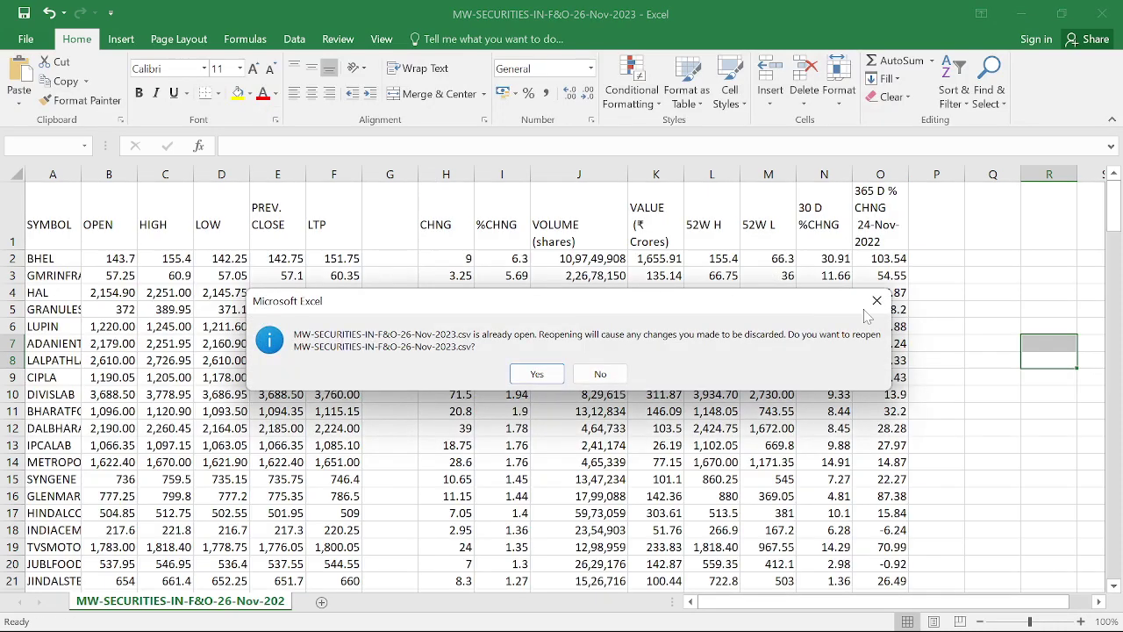
click(876, 301)
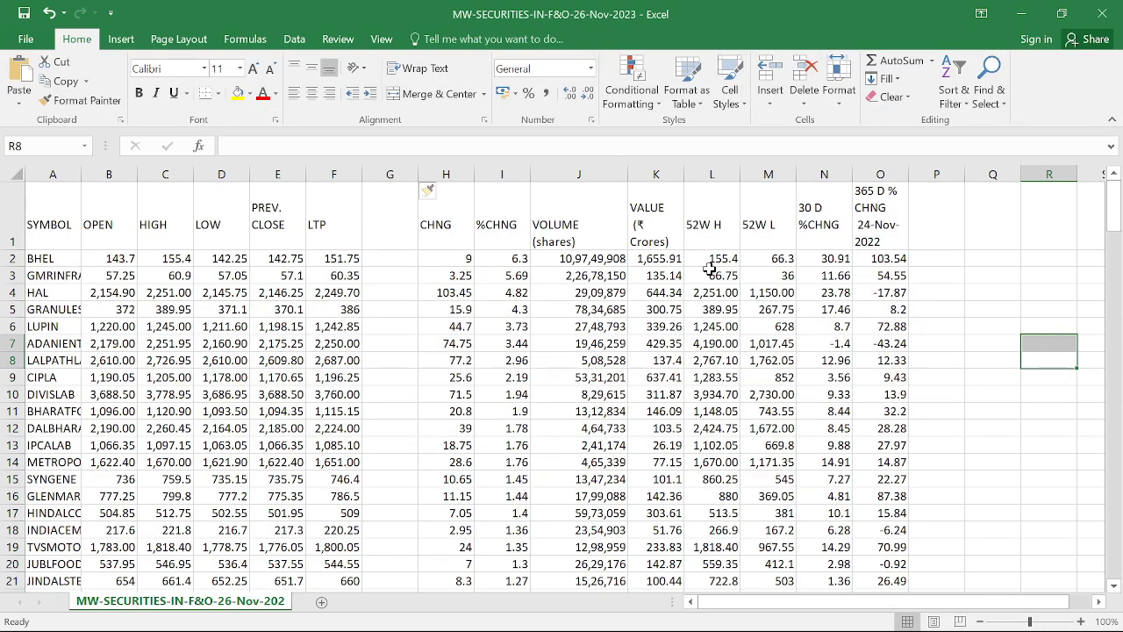
Move the 52W H column into empty column G next to LTP and widen the SYMBOL column to show full names.
click(715, 173)
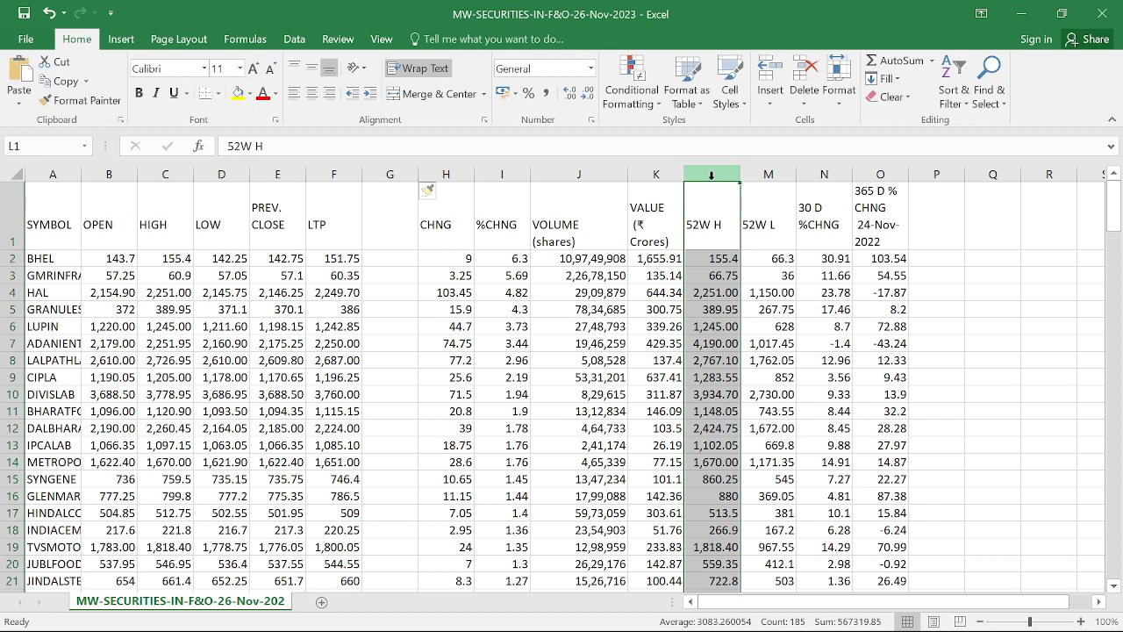
right_click(712, 175)
click(745, 190)
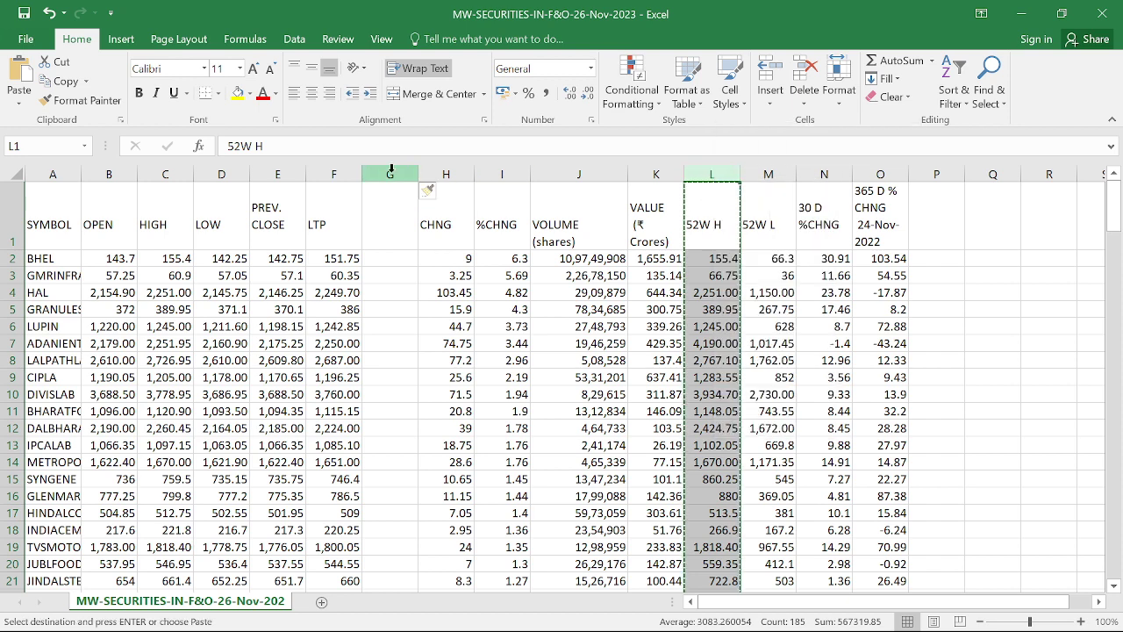
right_click(390, 172)
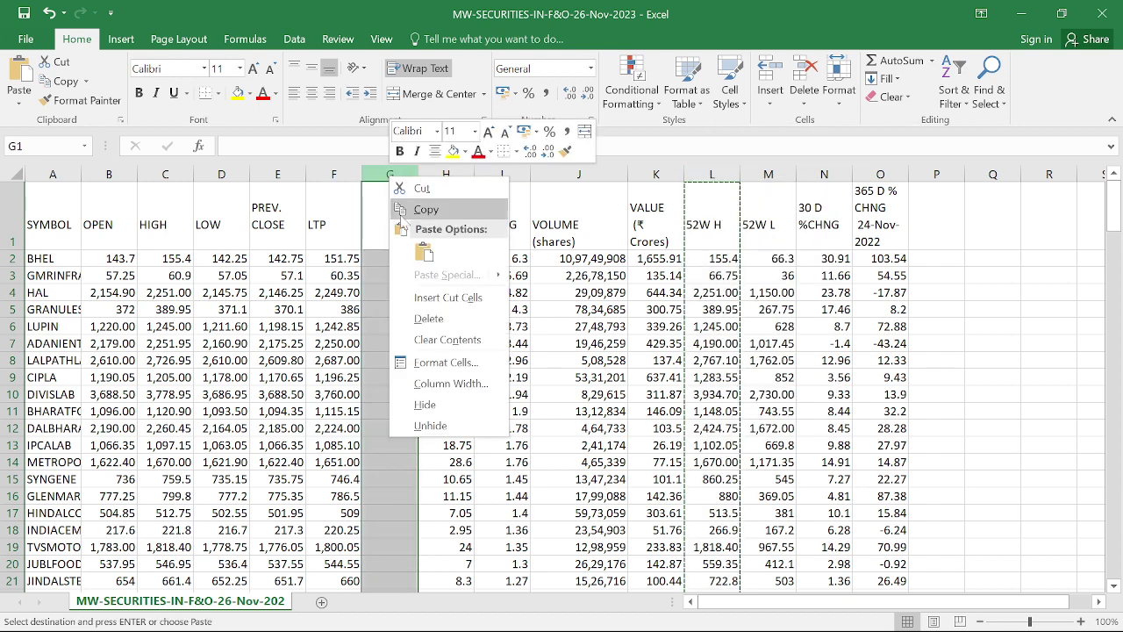
click(452, 298)
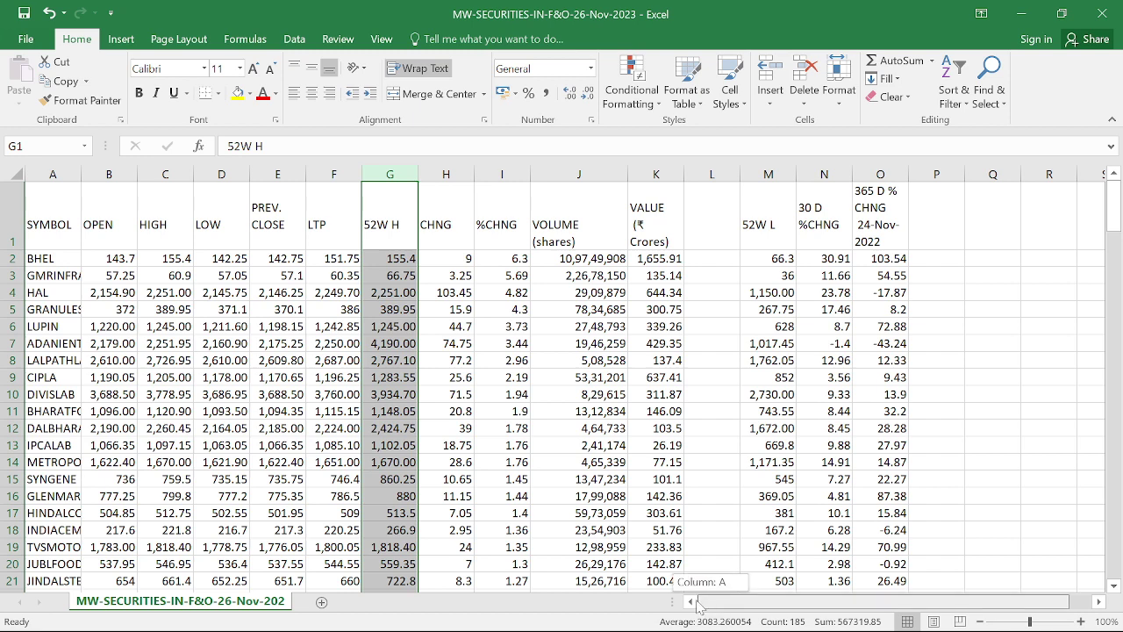
drag(79, 176, 128, 186)
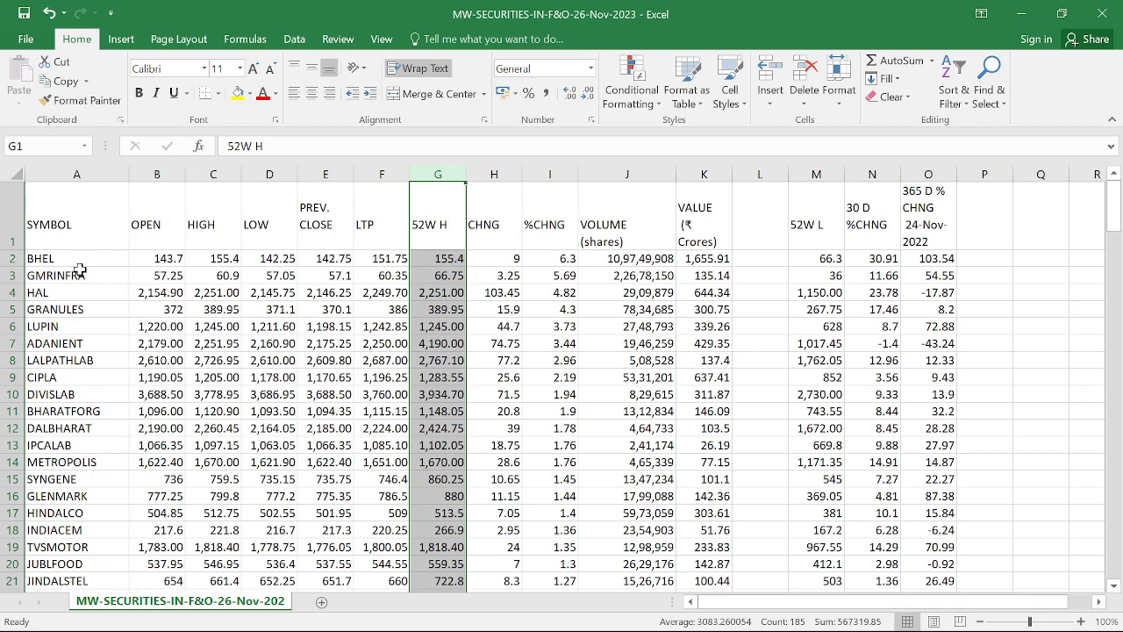
Close the workbook without saving and open the downloaded file MW-SECURITIES-IN-F&O-26-Nov-2023 (1).csv.
click(1102, 13)
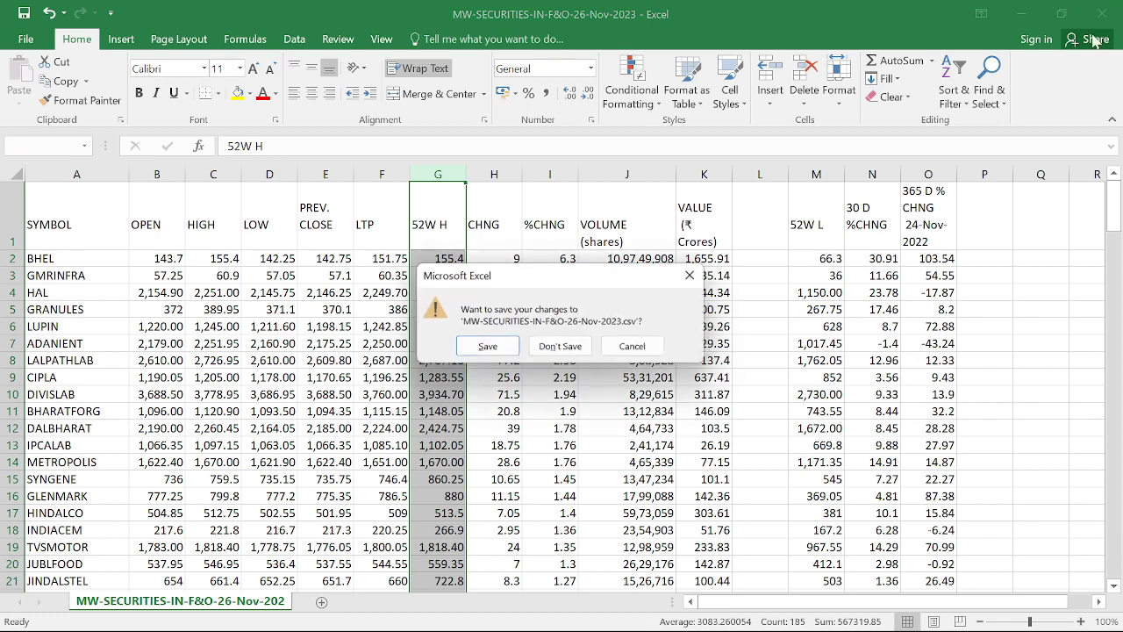
click(561, 347)
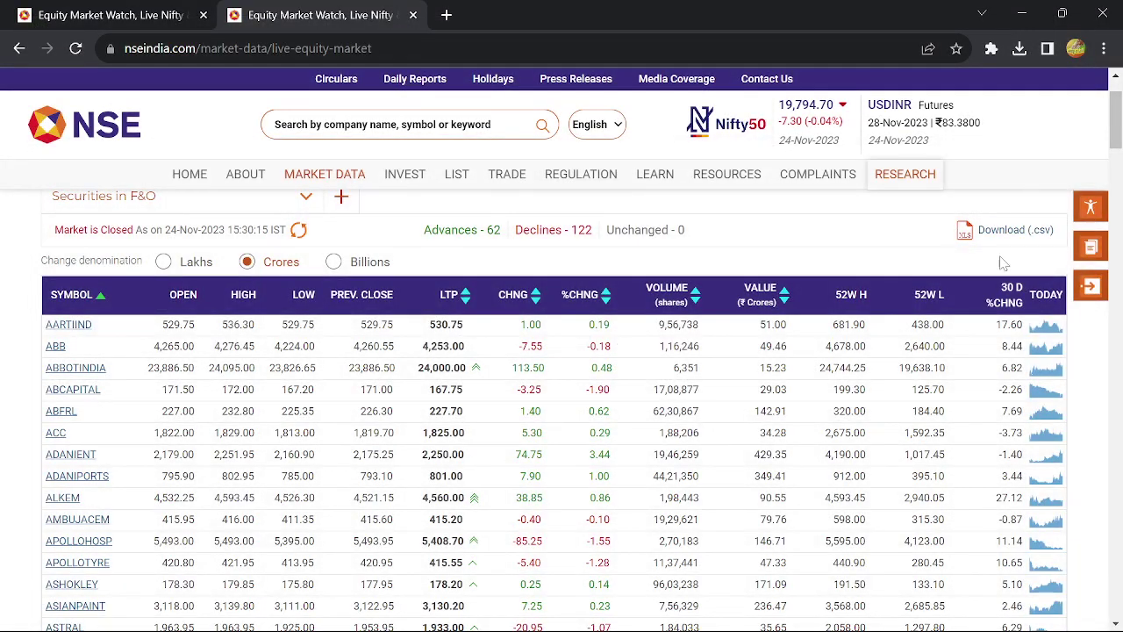
click(1024, 53)
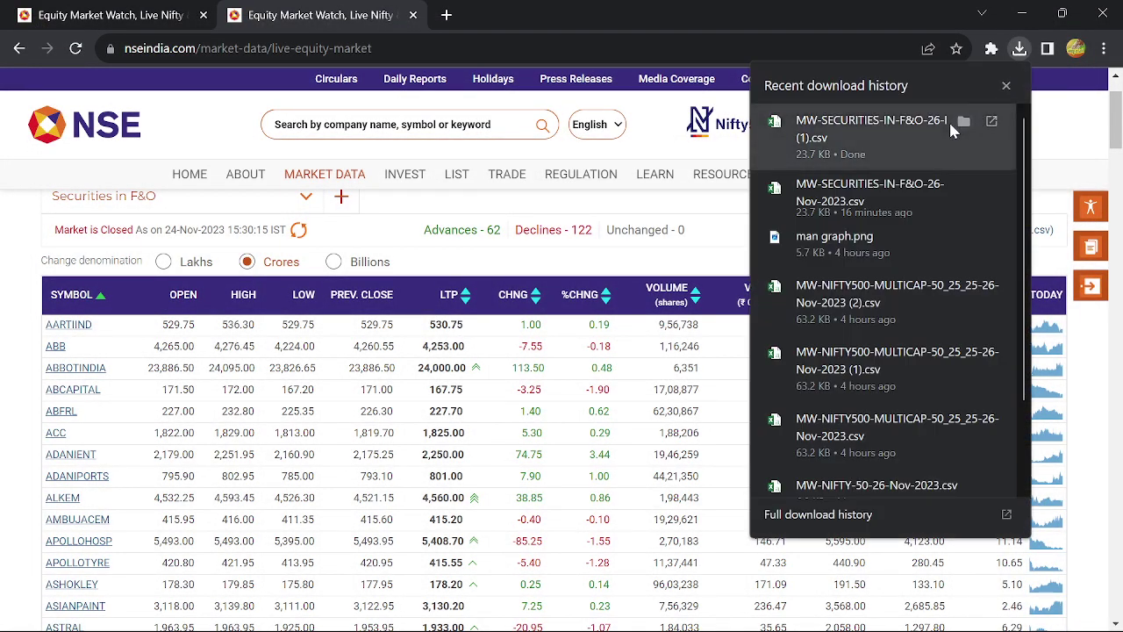
click(945, 132)
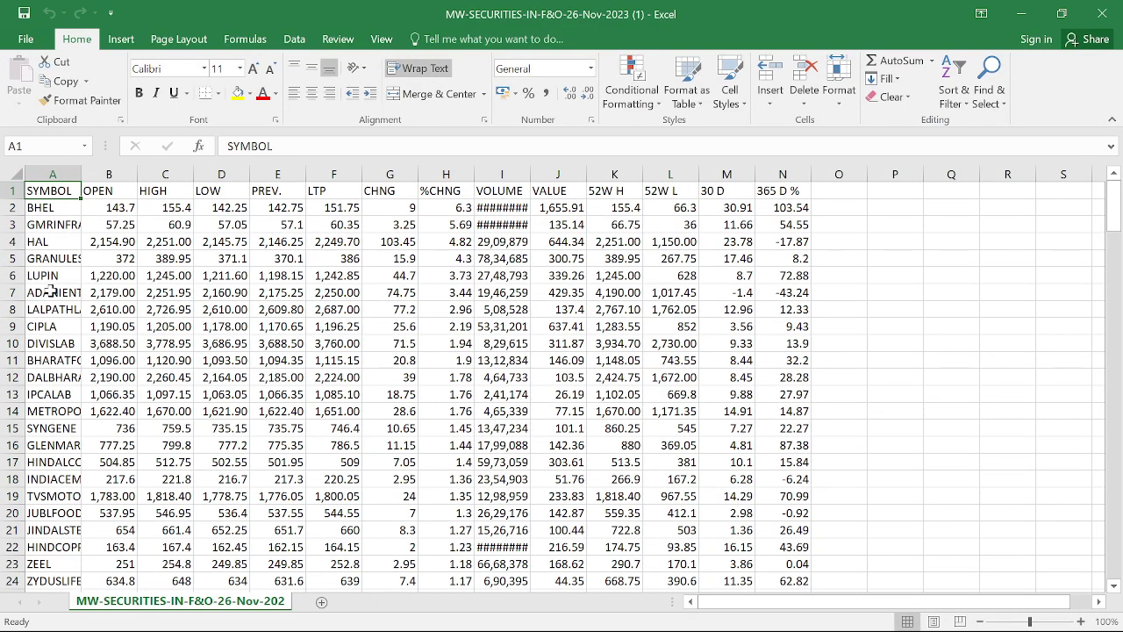
Return to the NSE page in the browser, download the Securities in F&O CSV again and open copy (2) in Excel.
key(alt+Tab)
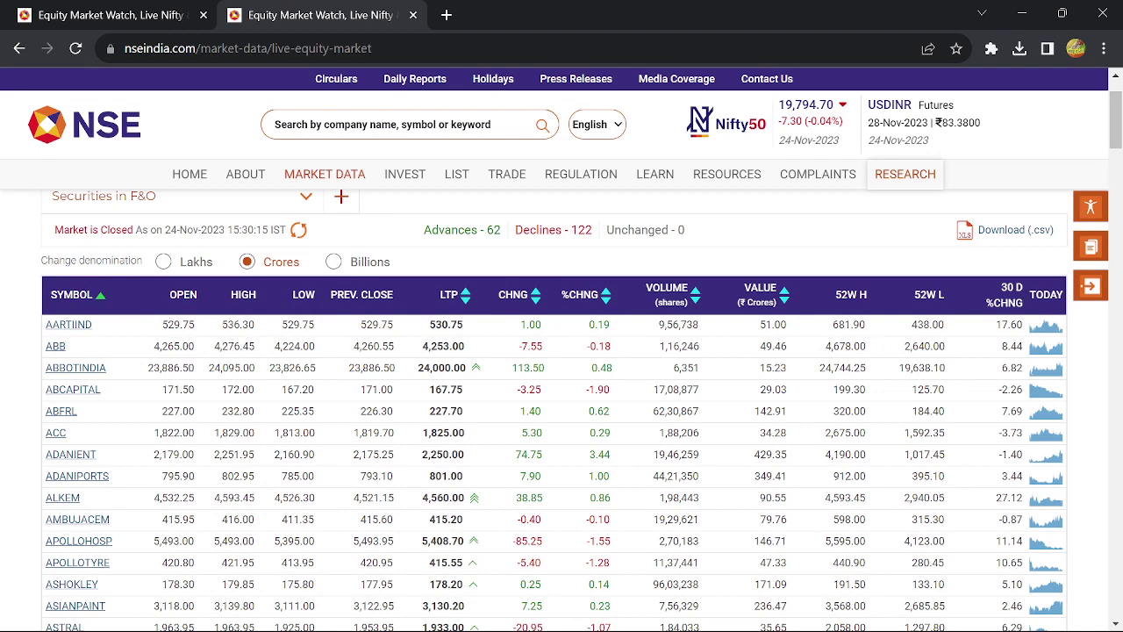
click(996, 231)
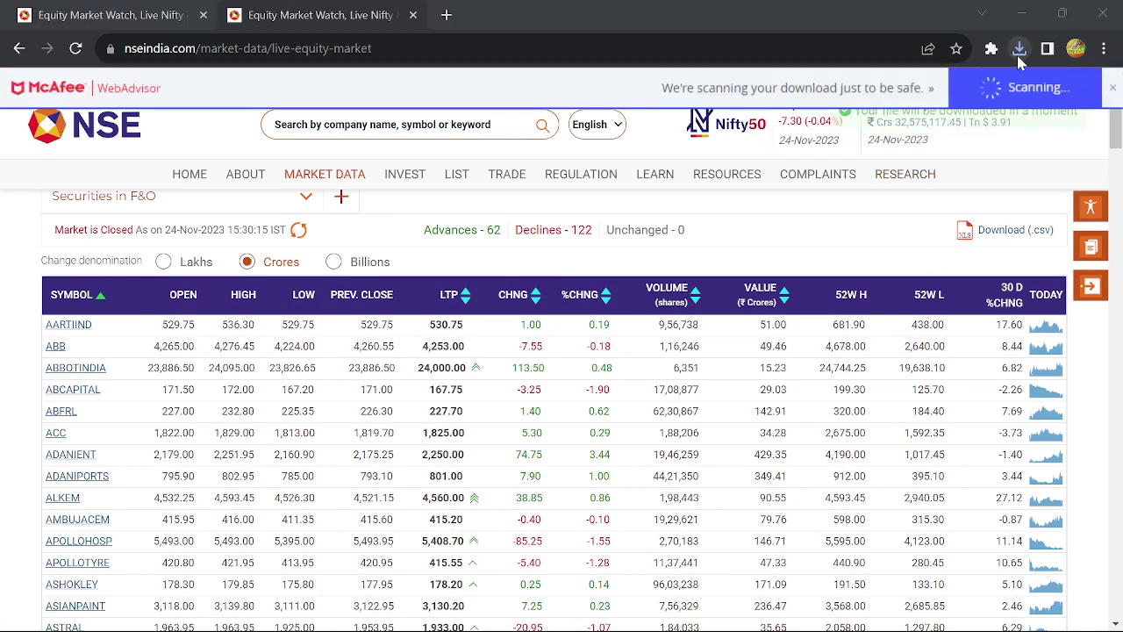
click(1019, 51)
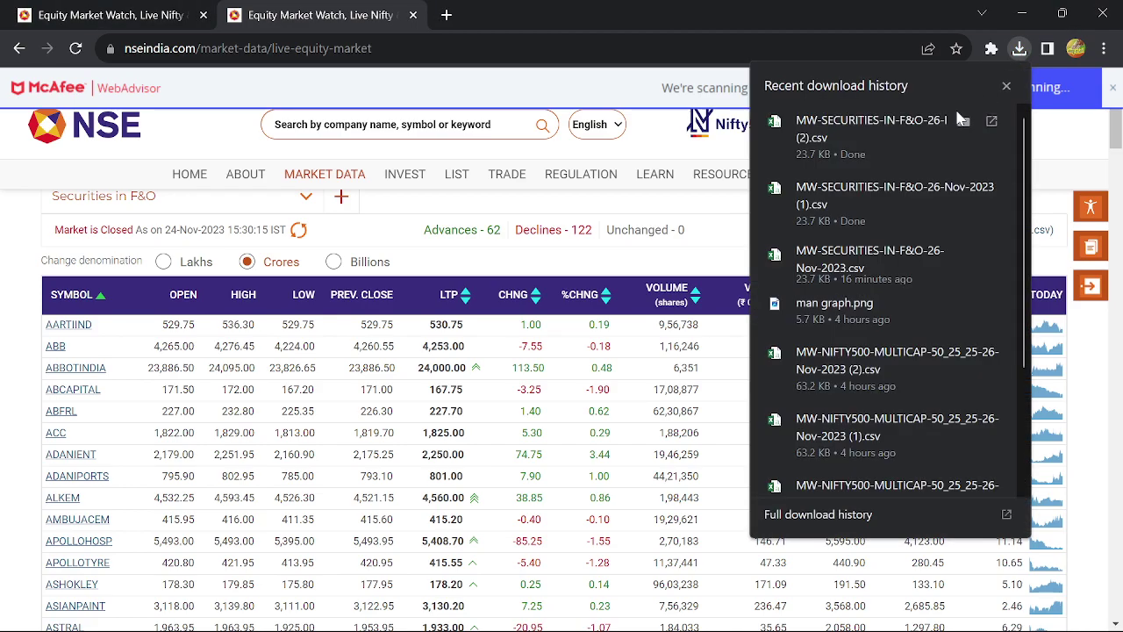
click(926, 128)
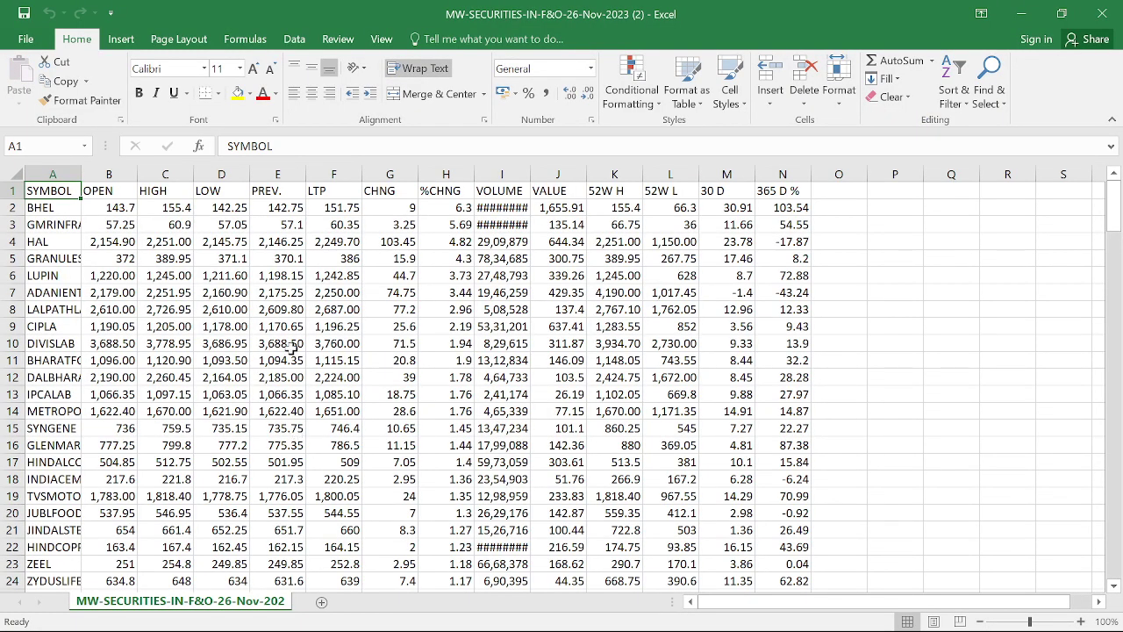
Fit the SYMBOL column's width to its contents and sort the whole table by symbol from A to Z.
double_click(81, 173)
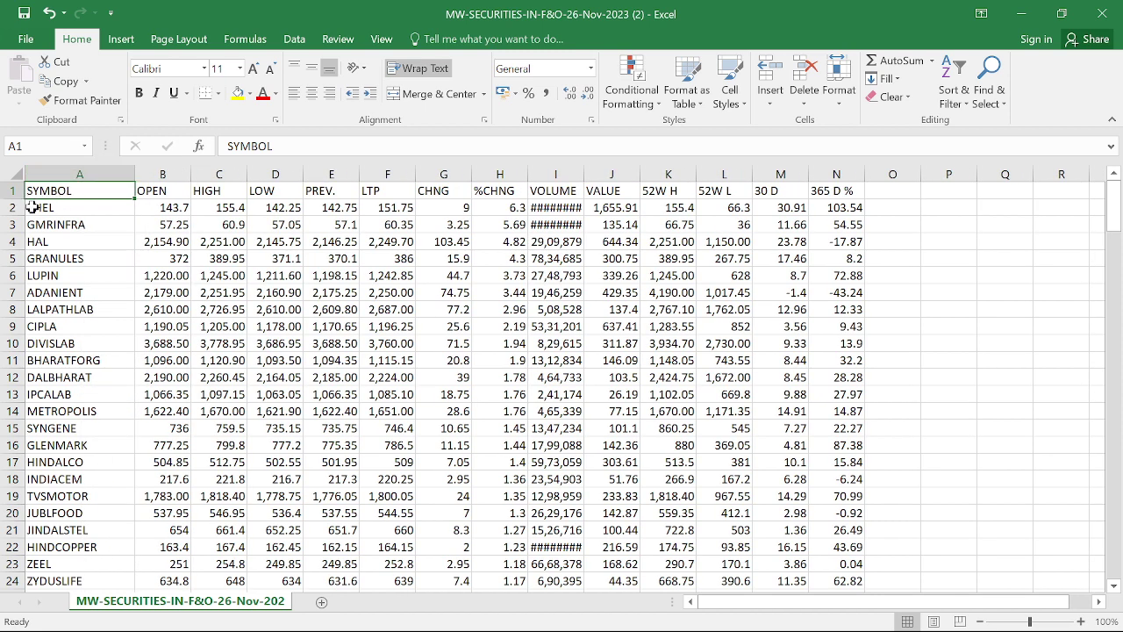
click(76, 175)
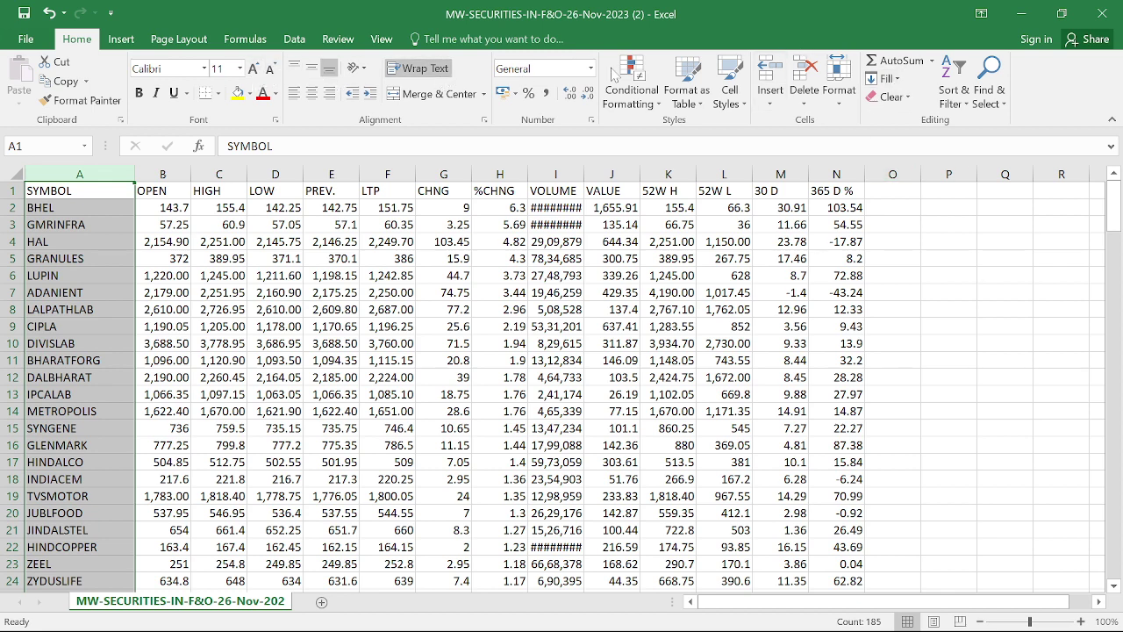
click(949, 68)
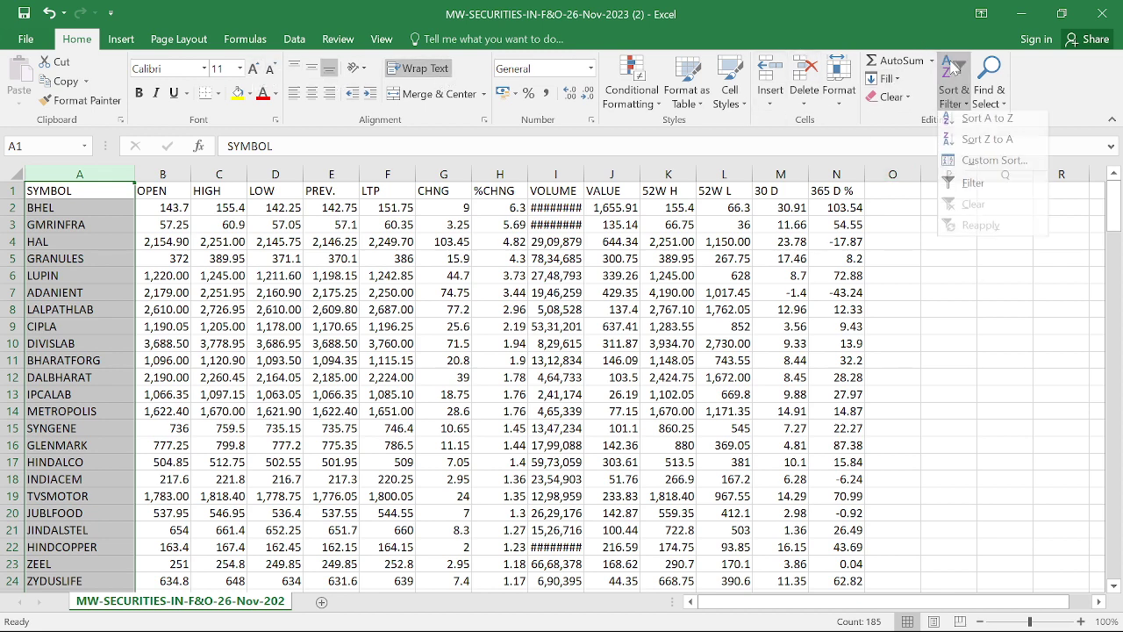
click(996, 140)
click(351, 341)
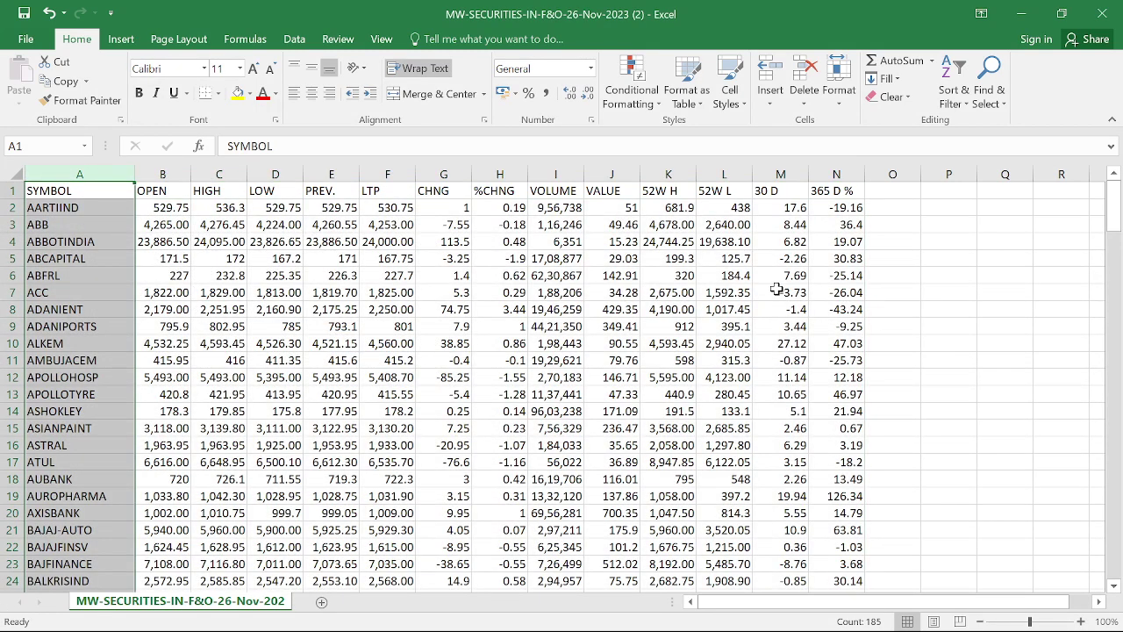
Undo the symbol sort and sort the table rows from A to Z again.
key(ctrl+z)
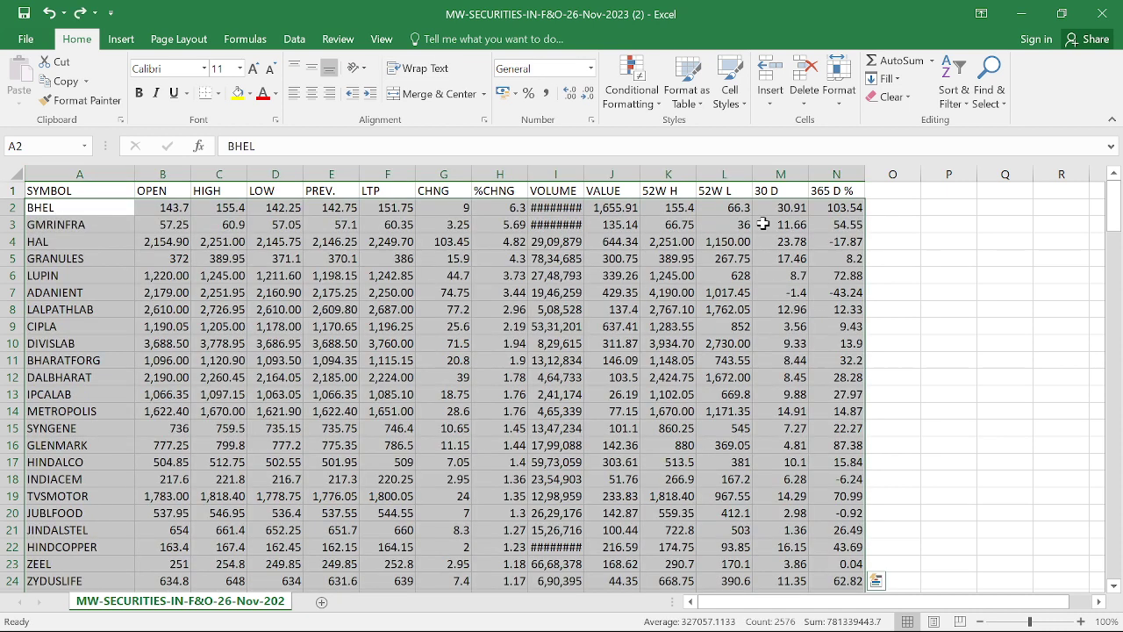
click(955, 87)
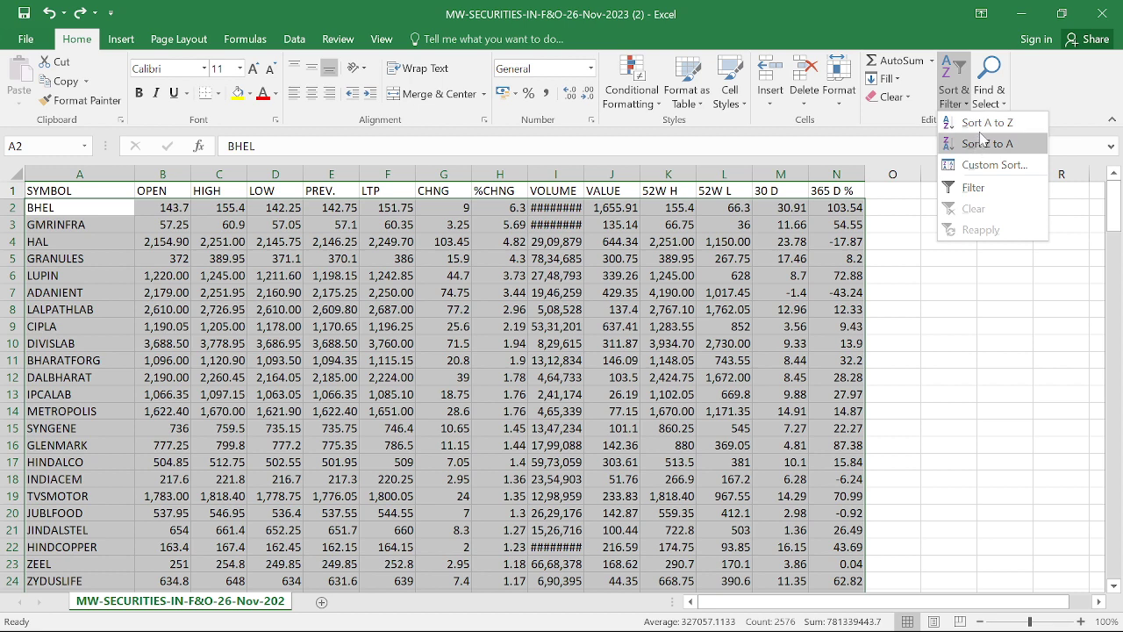
click(982, 125)
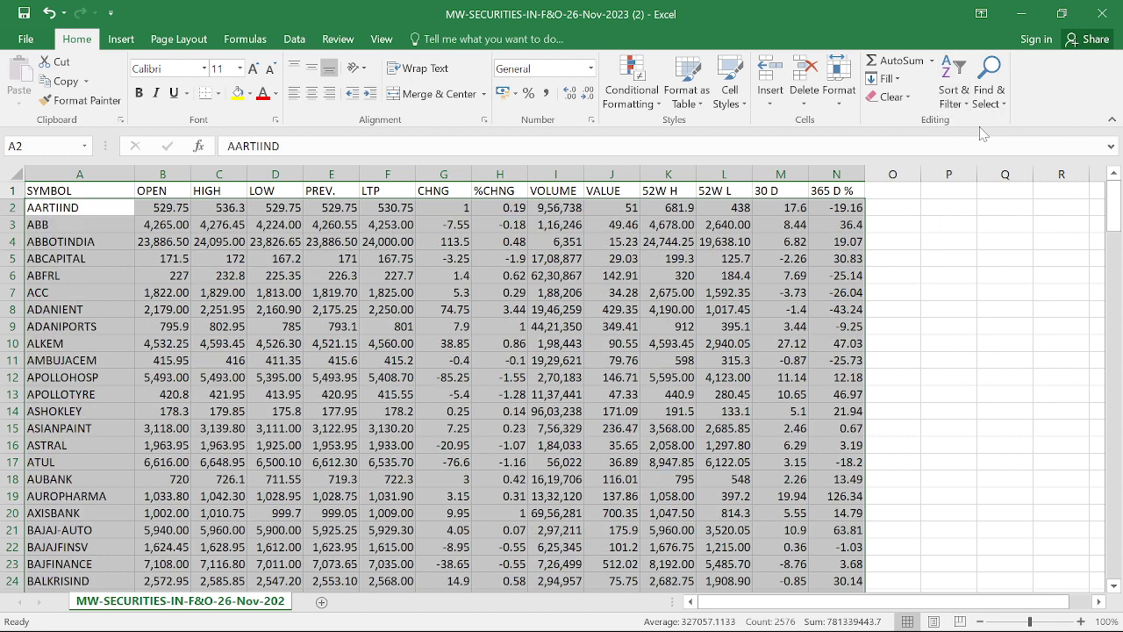
click(992, 342)
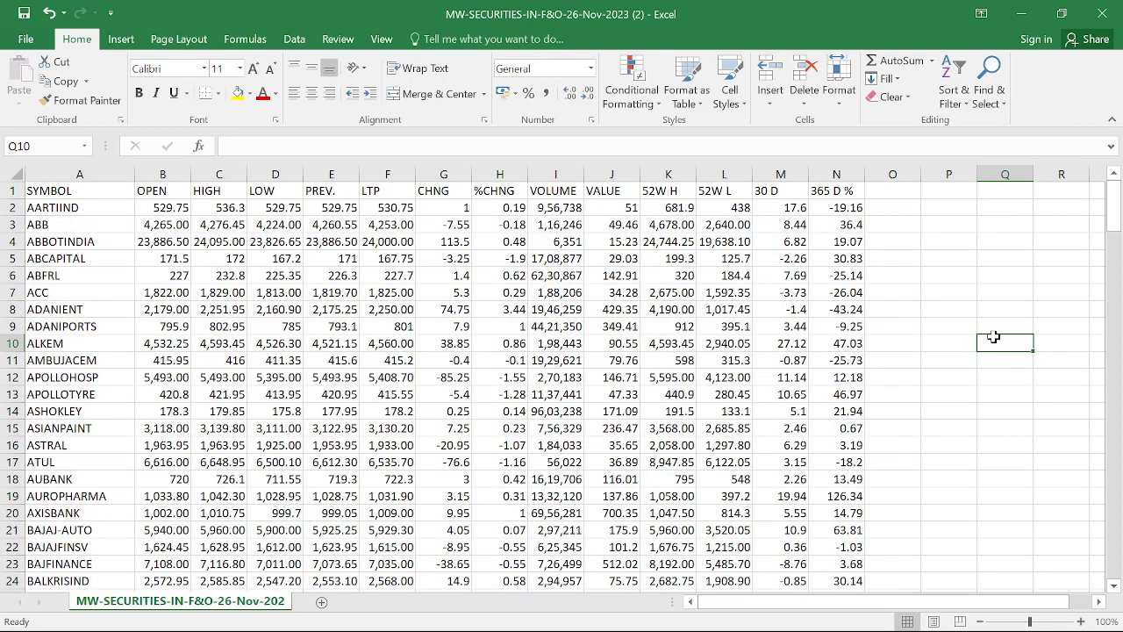
Insert a blank column between LTP and CHNG and copy the whole 52W H column into it.
right_click(449, 172)
click(478, 294)
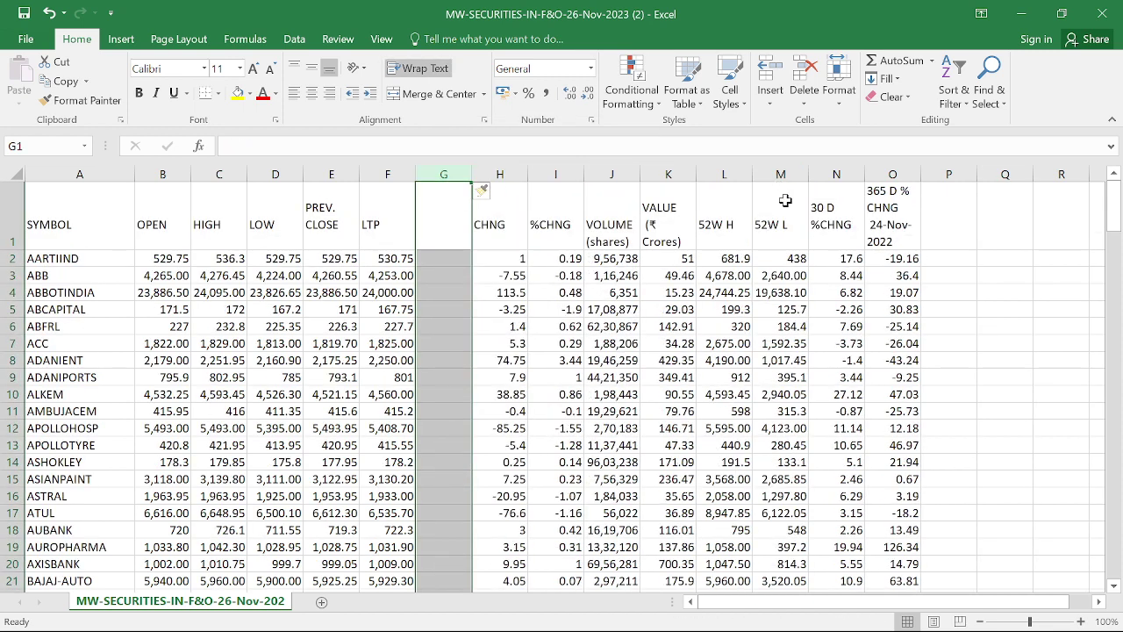
right_click(724, 174)
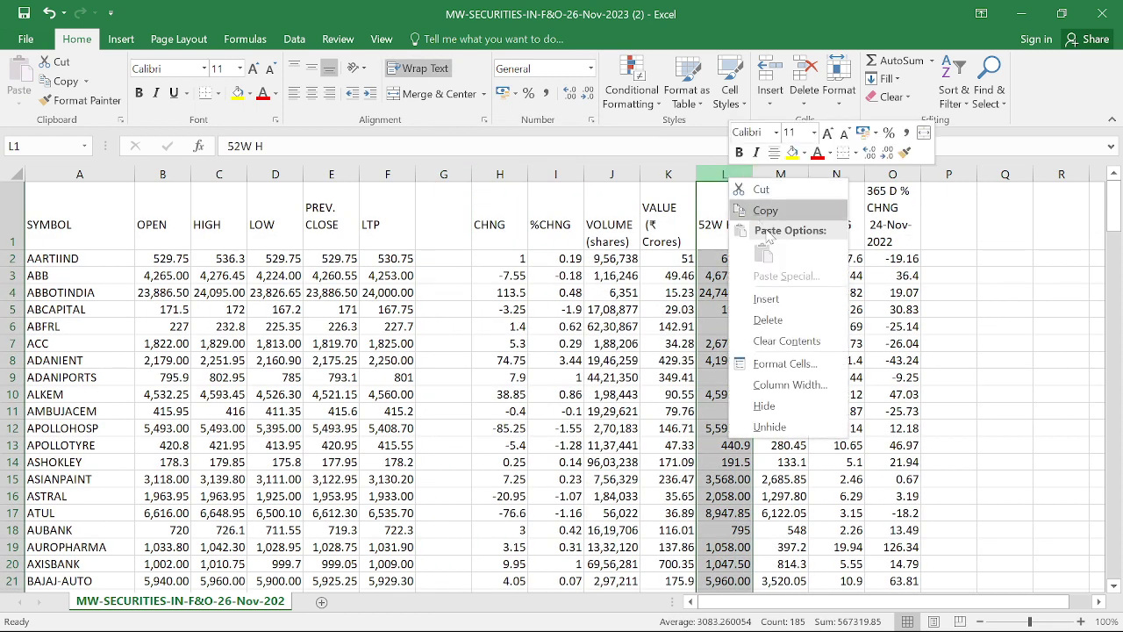
click(793, 219)
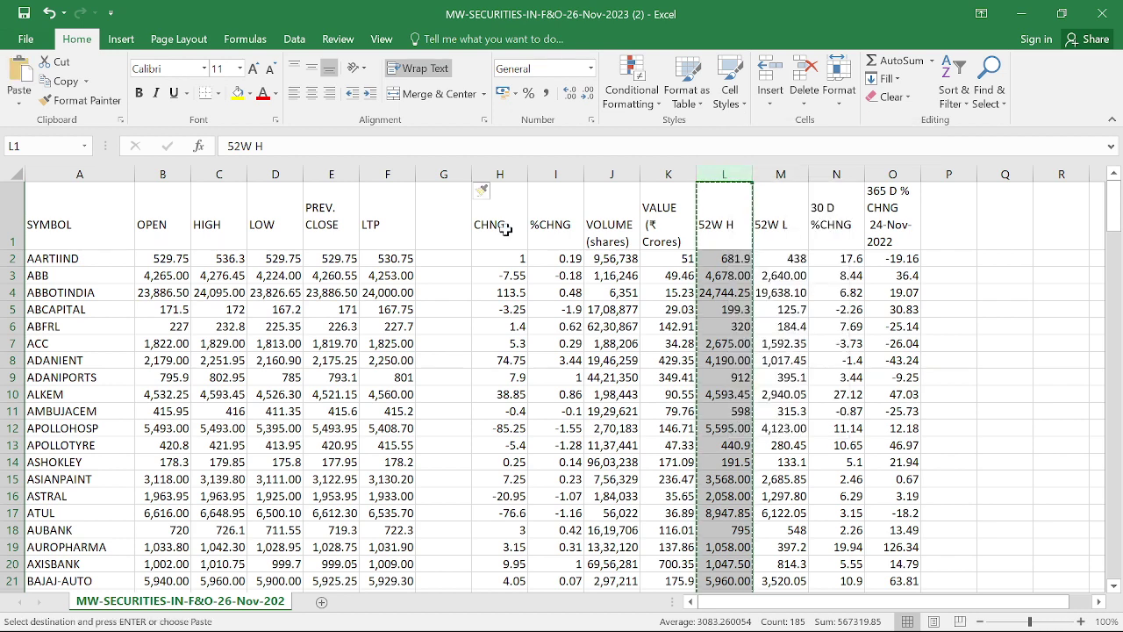
right_click(455, 174)
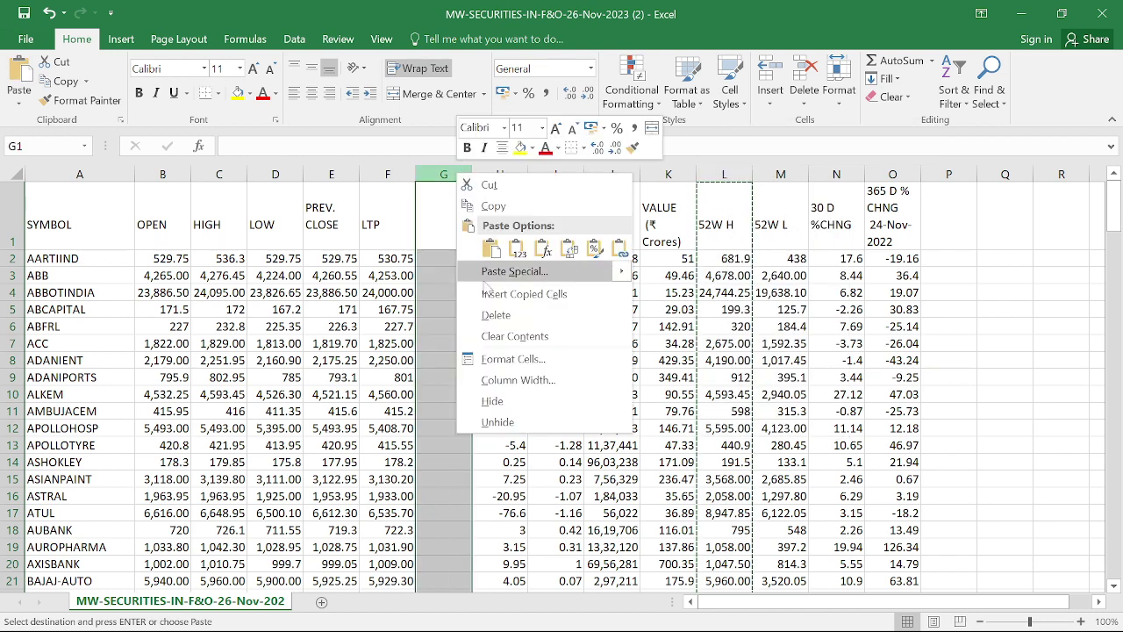
click(531, 274)
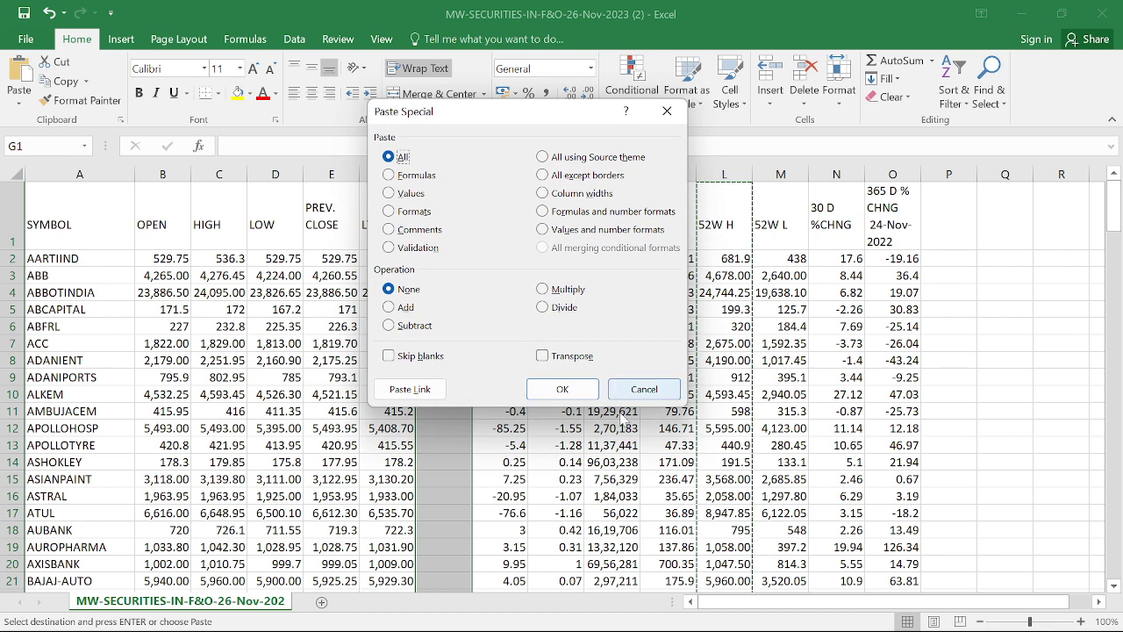
click(646, 388)
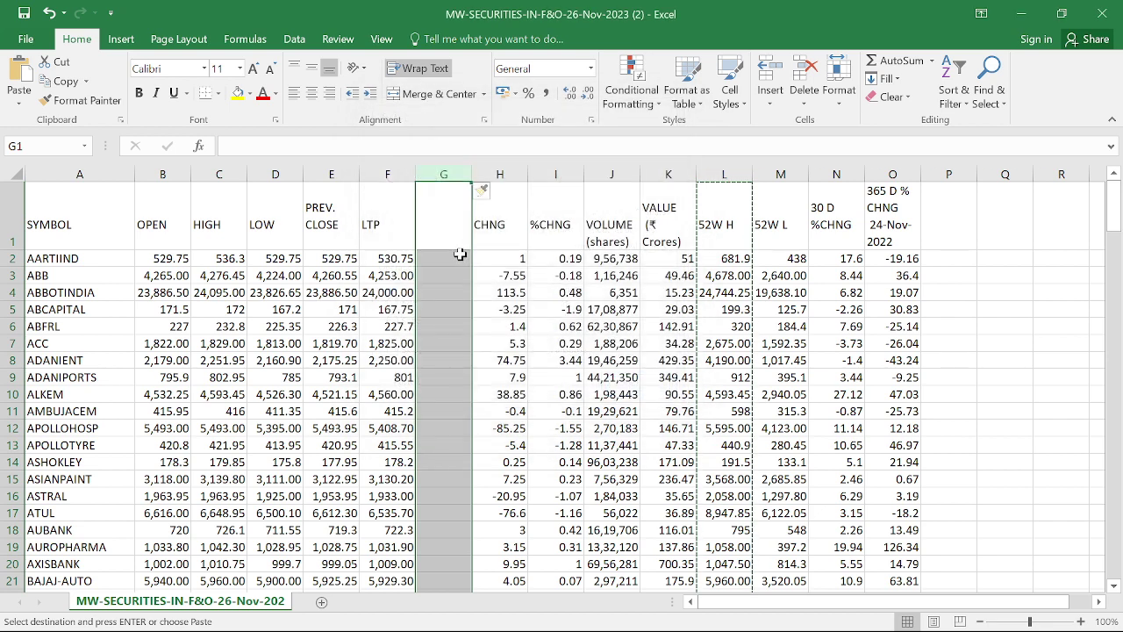
right_click(457, 175)
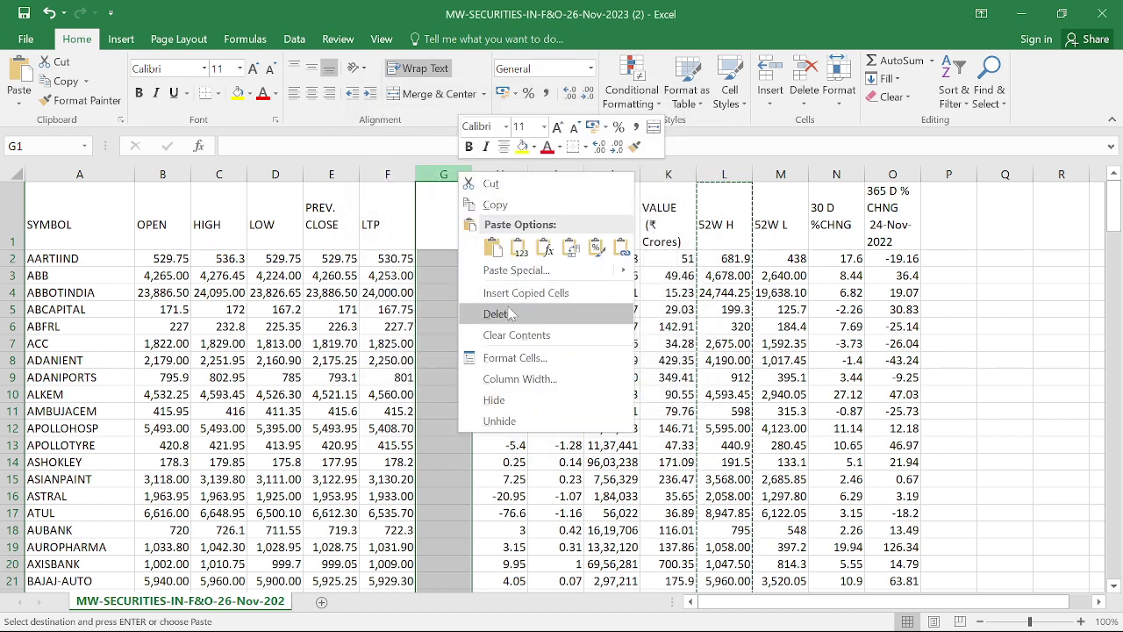
click(493, 249)
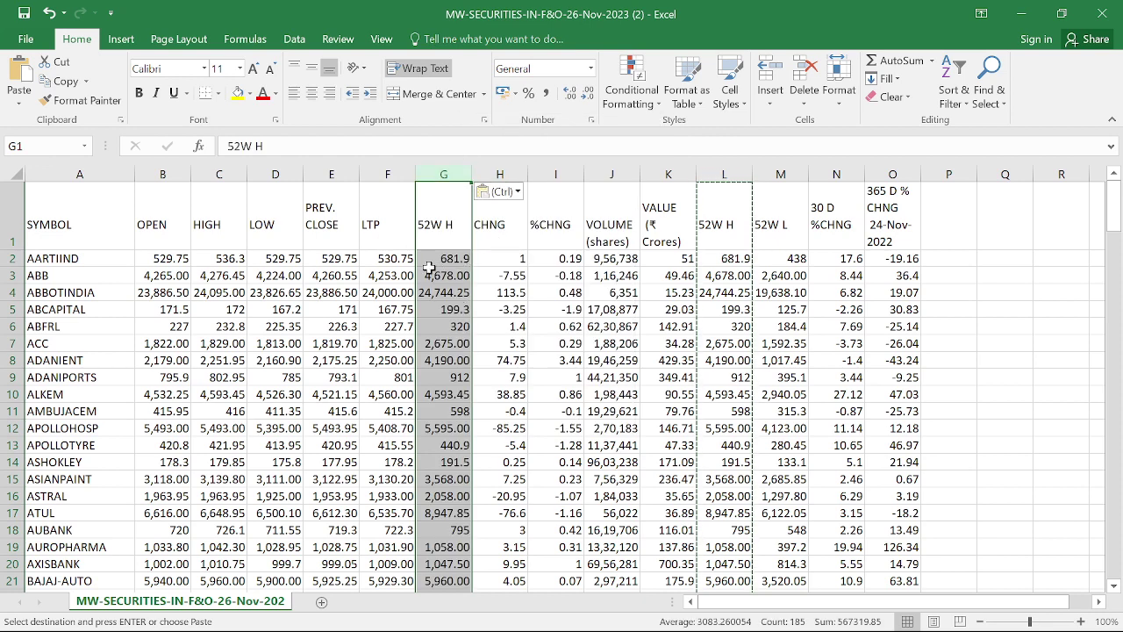
click(430, 260)
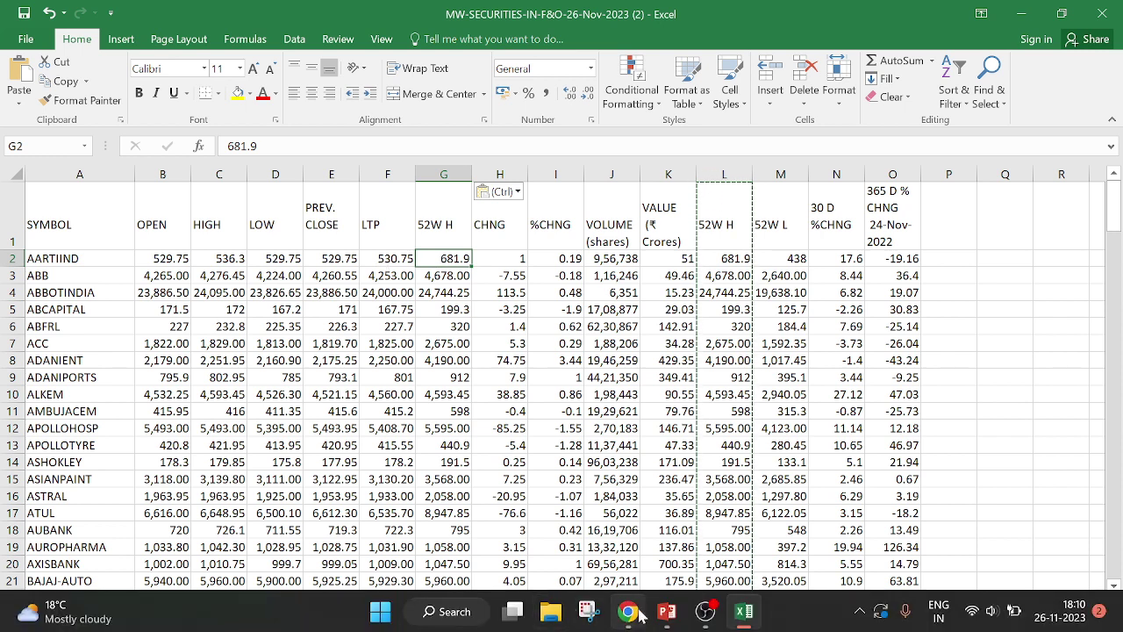
Switch to Chrome and open the moneycontrol "Top 10 picks" article from the new tab page.
click(628, 611)
click(446, 14)
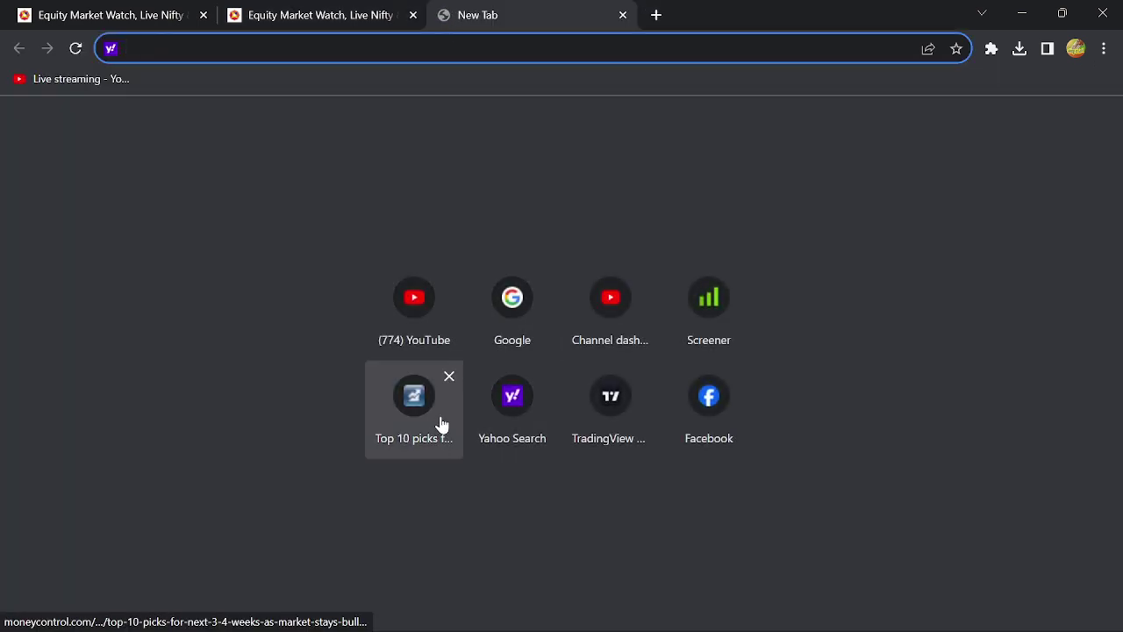
click(441, 426)
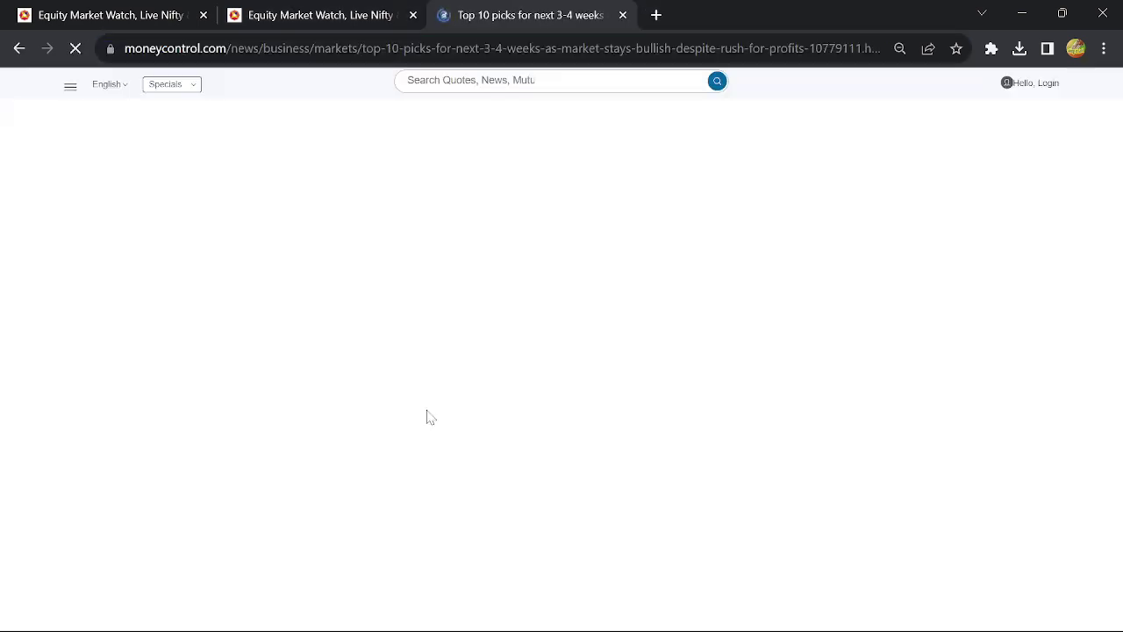
Search moneycontrol for "aarti" and open the Aarti Industries quote page.
click(541, 80)
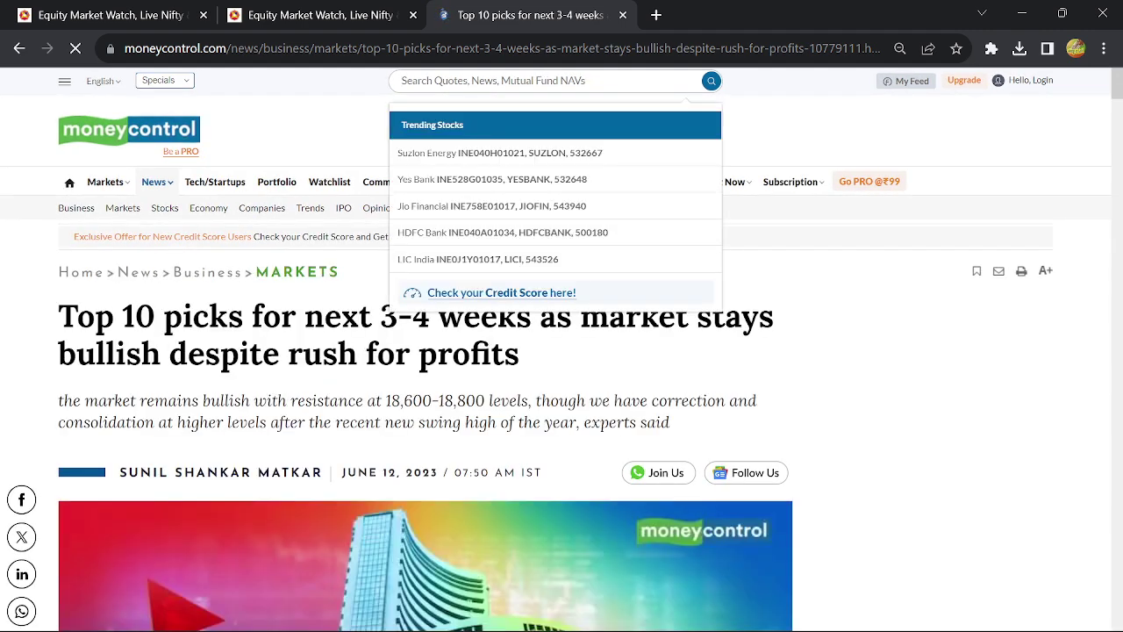
text(aarti)
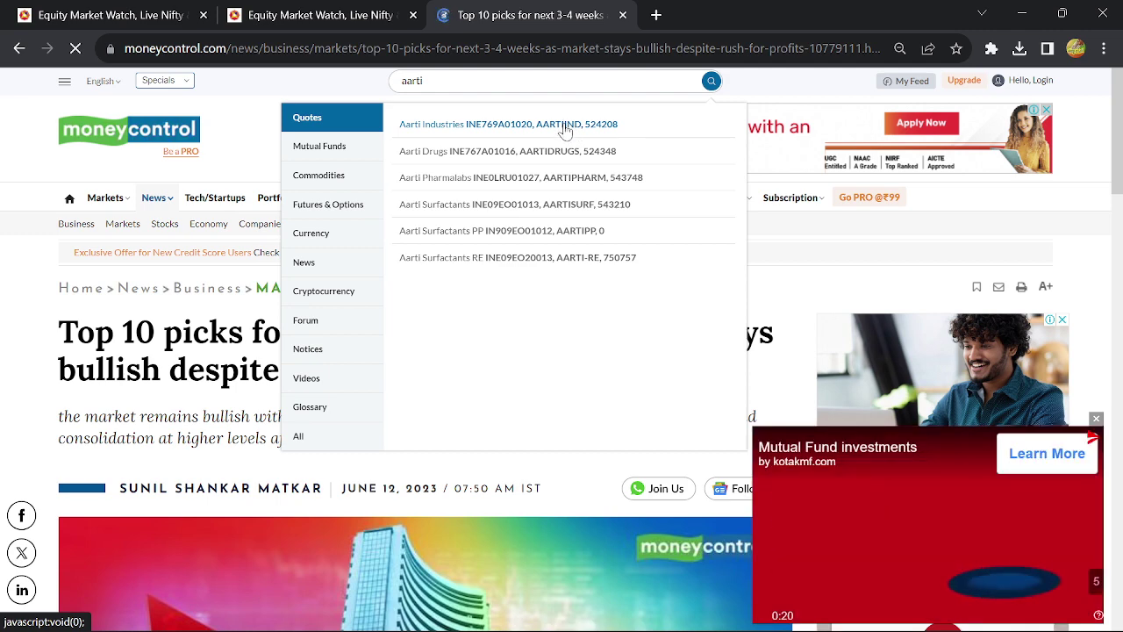
click(566, 127)
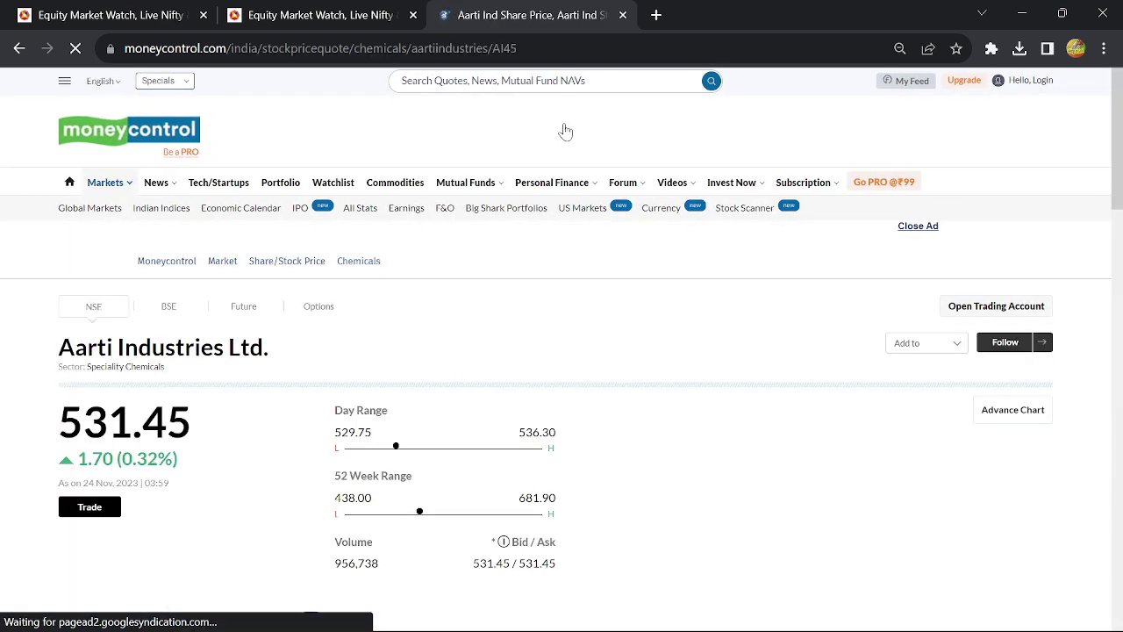
Check the AARTIIND row in the Excel sheet and examine the Aarti Industries daily price chart on moneycontrol.
key(alt+Tab)
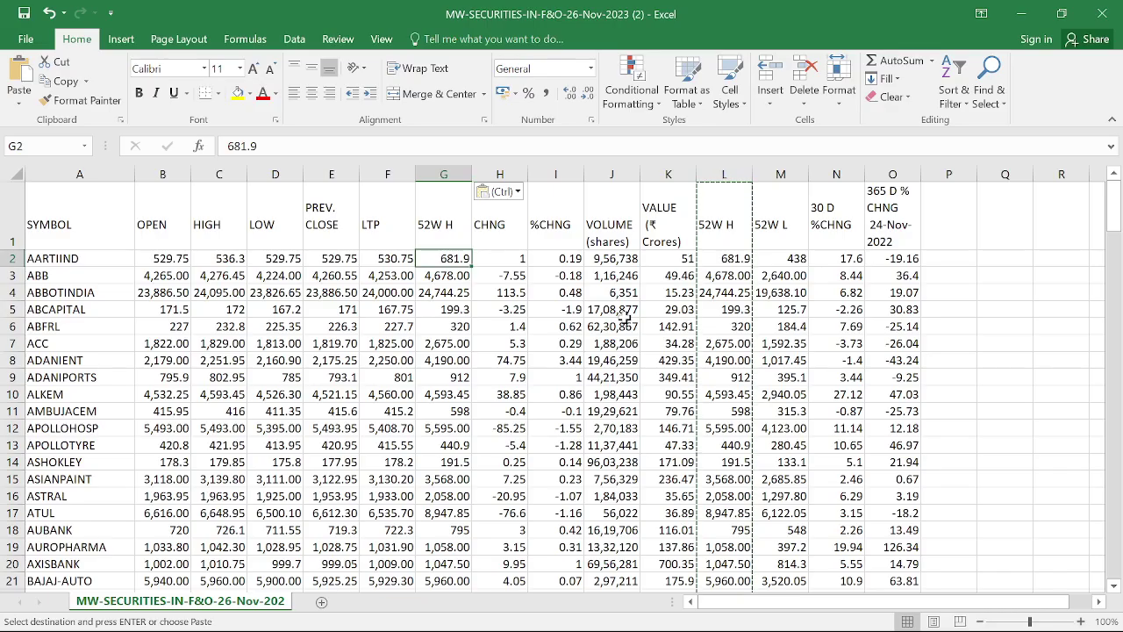
key(alt+Tab)
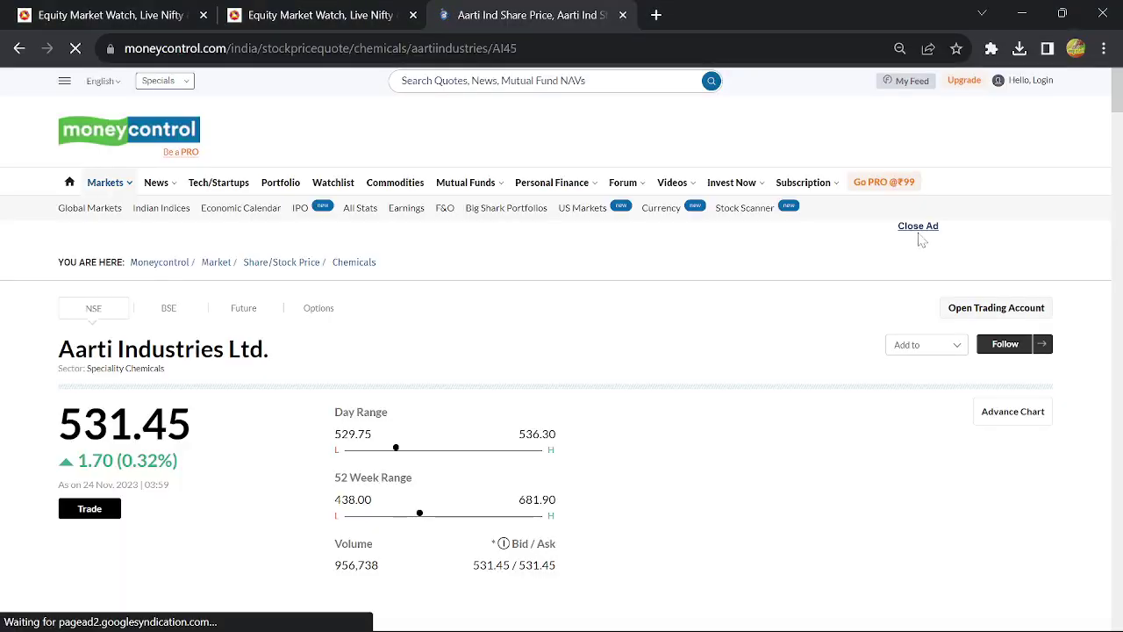
scroll(1003, 227, down, 10)
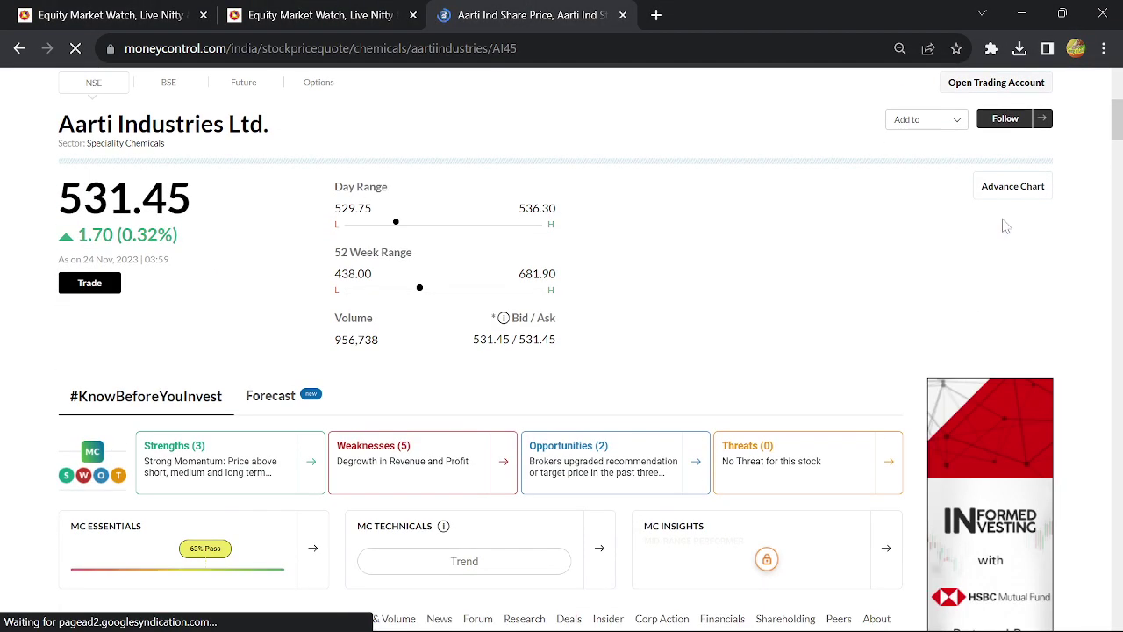
scroll(1004, 227, down, 2)
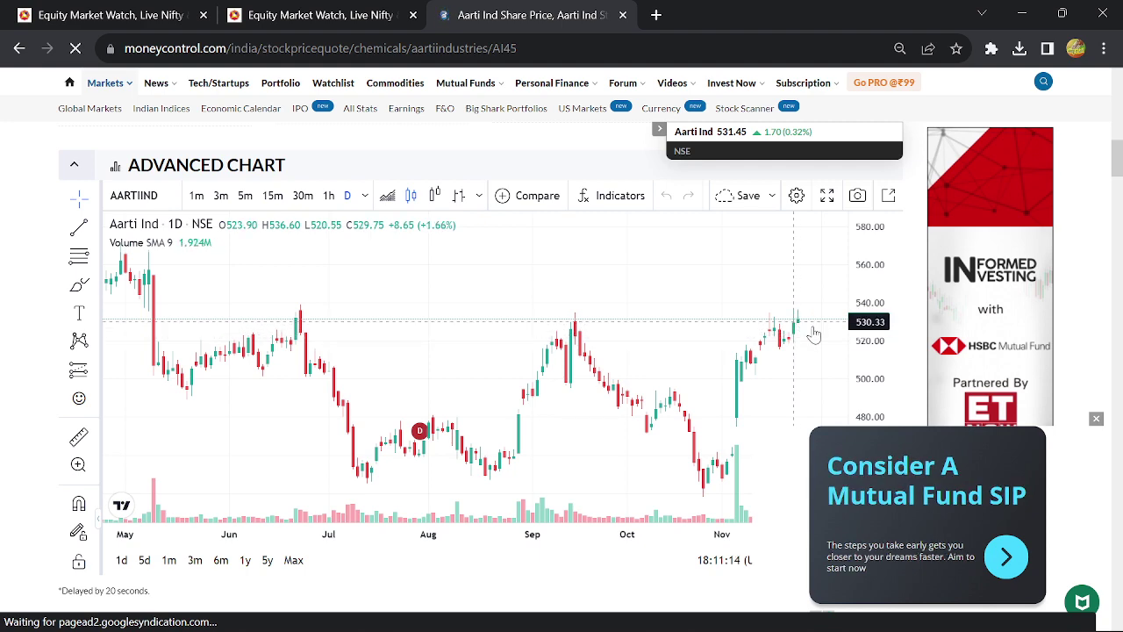
scroll(794, 332, up, 3)
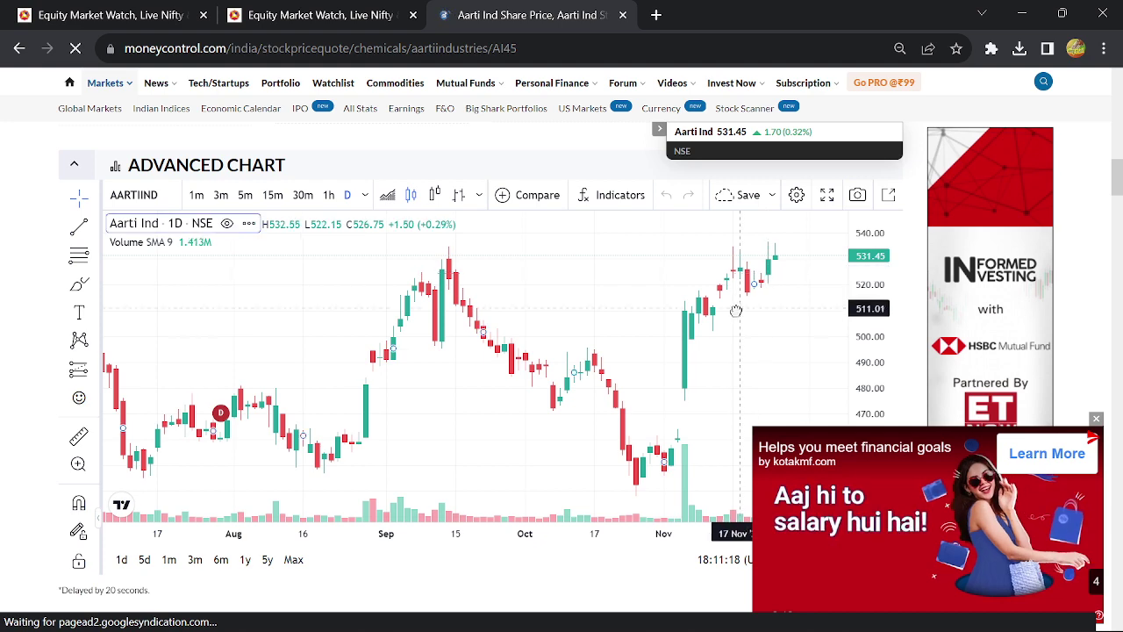
drag(737, 308, 723, 331)
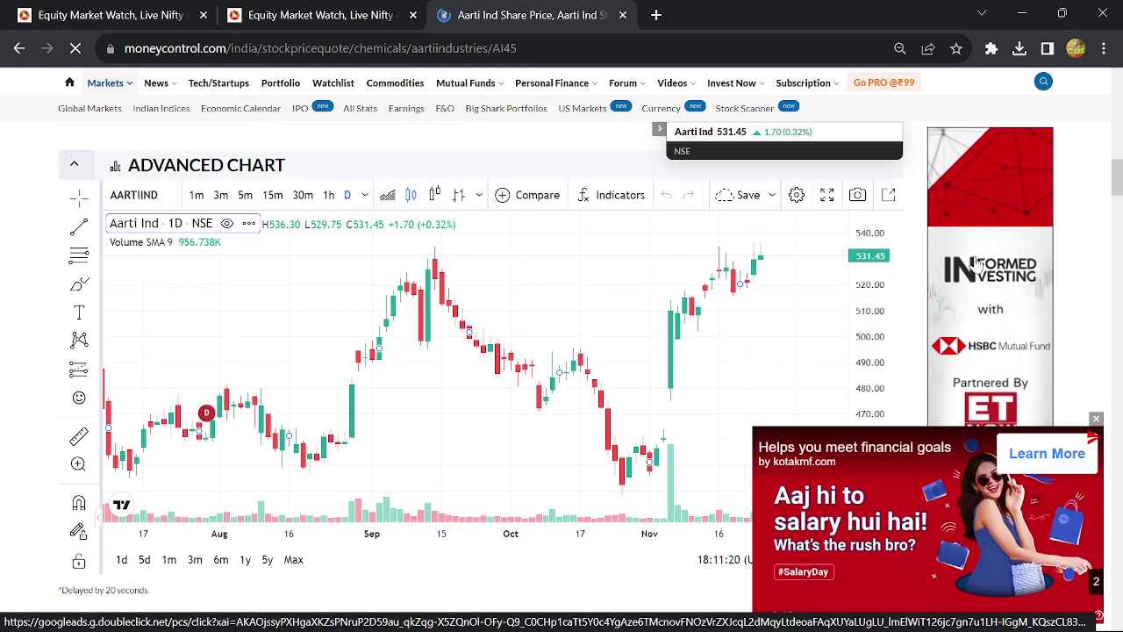
scroll(1106, 180, up, 3)
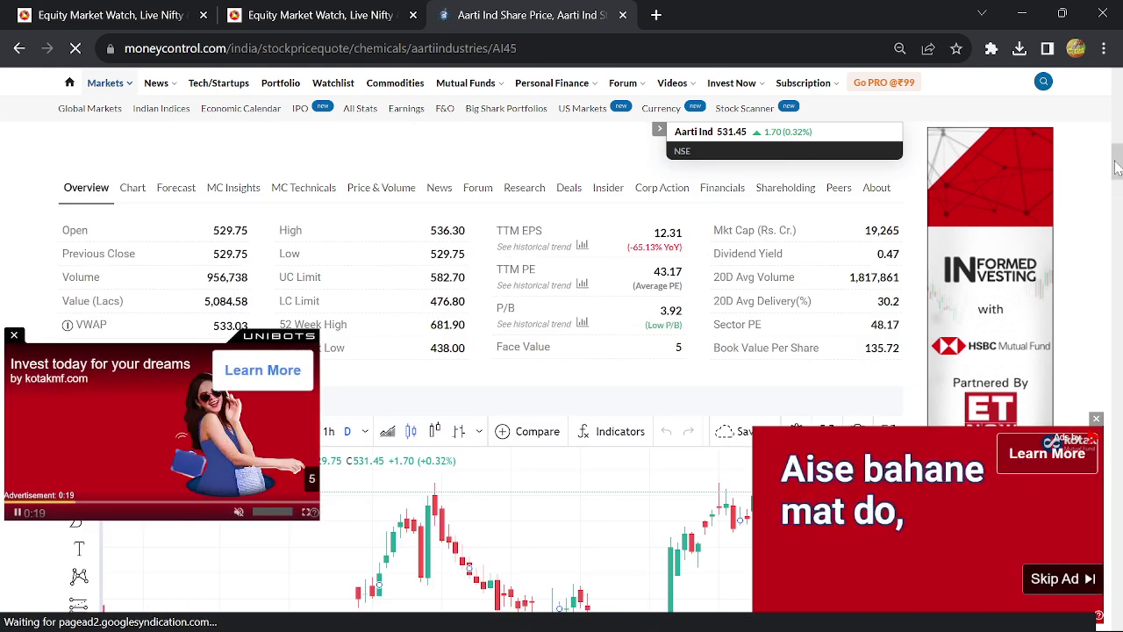
Close the floating ads and circle the latest candles on the AARTIIND daily chart with the Brush tool.
scroll(1115, 179, down, 1)
scroll(1114, 179, down, 1)
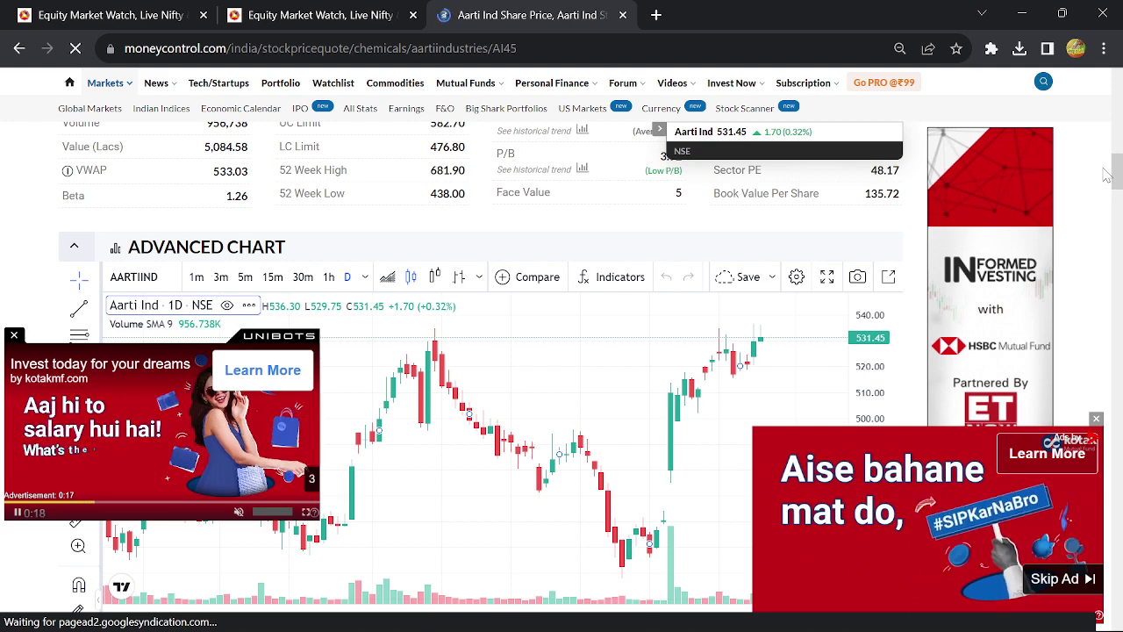
click(13, 336)
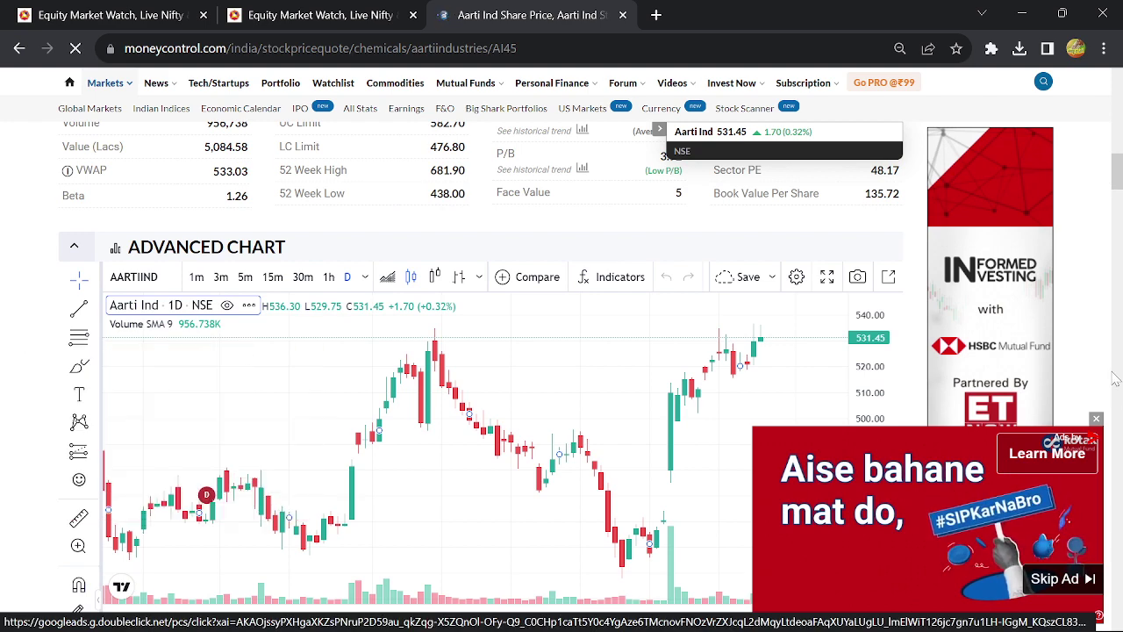
click(1097, 419)
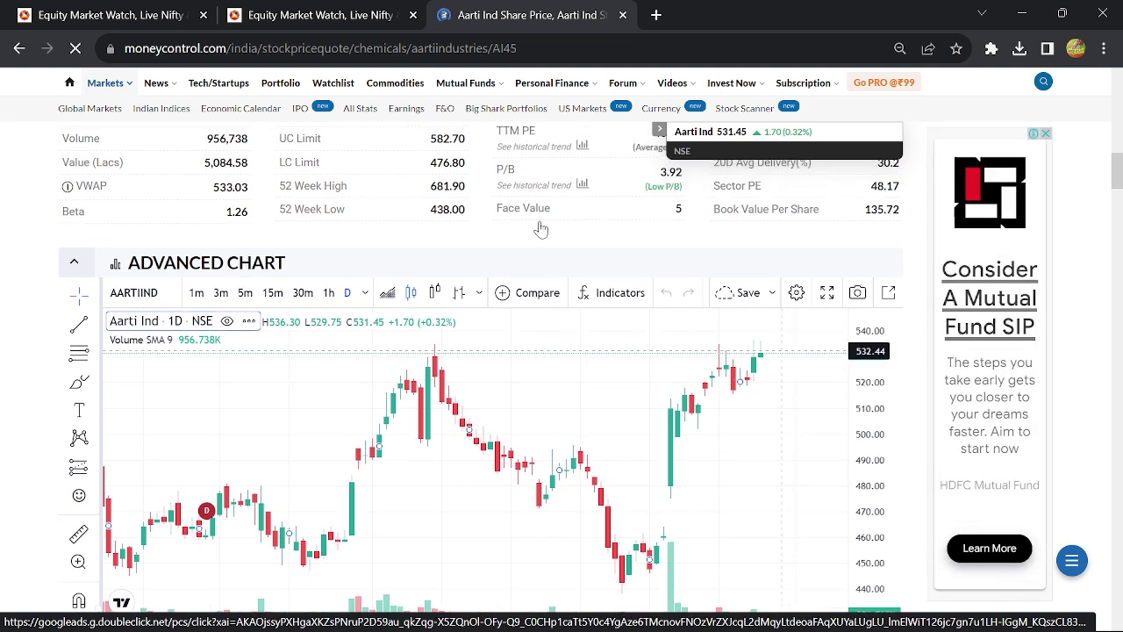
click(79, 382)
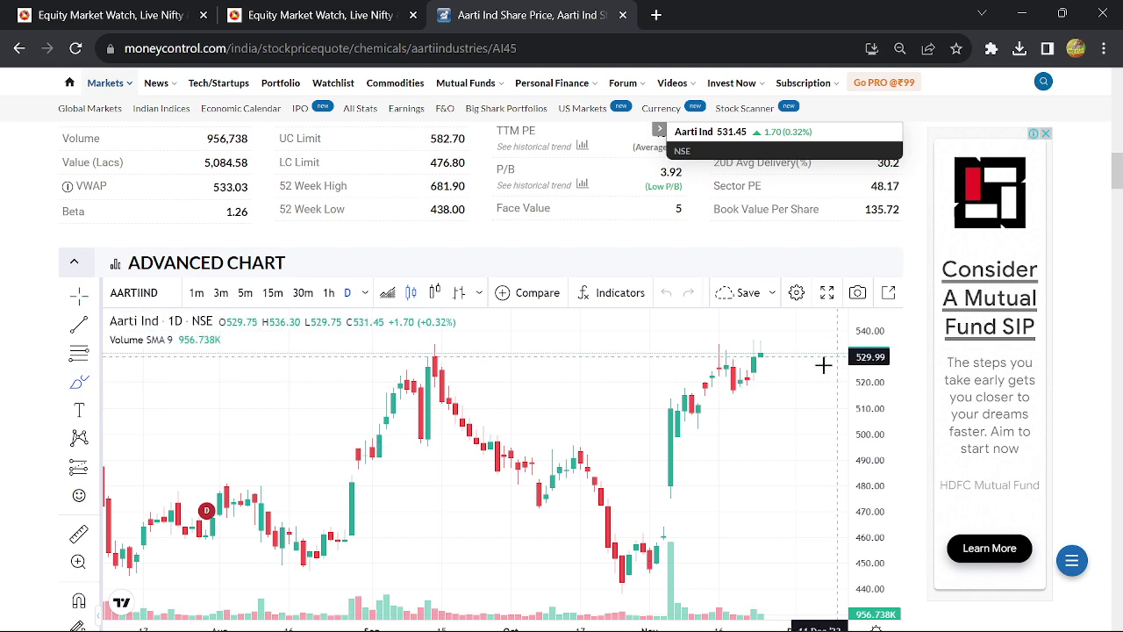
mouse_move(808, 379)
mouse_down()
mouse_move(757, 404)
mouse_move(720, 356)
mouse_move(796, 342)
mouse_move(794, 378)
mouse_up()
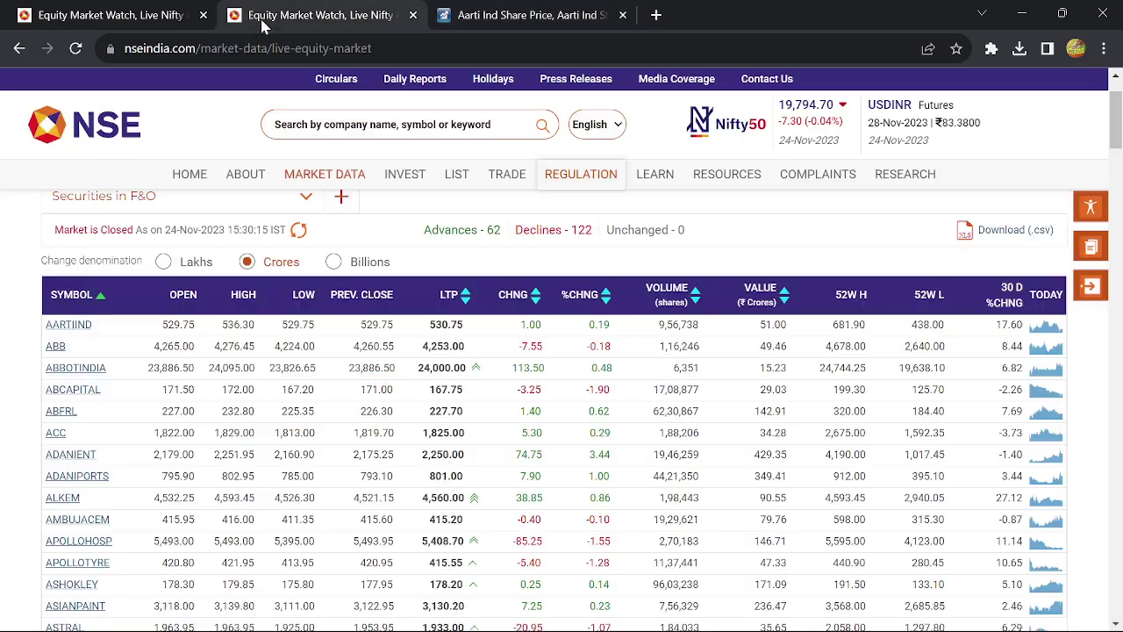
Consult the NSE Securities in F&O list, search moneycontrol for "apollo" and open the Apollo Tyres quote page.
click(264, 15)
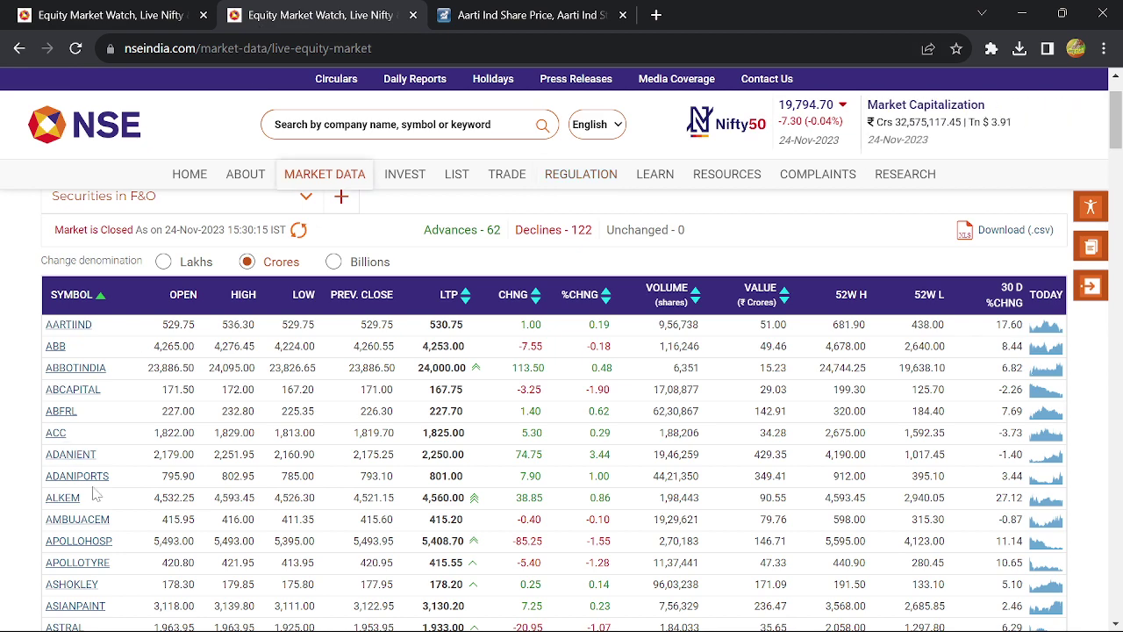
click(518, 15)
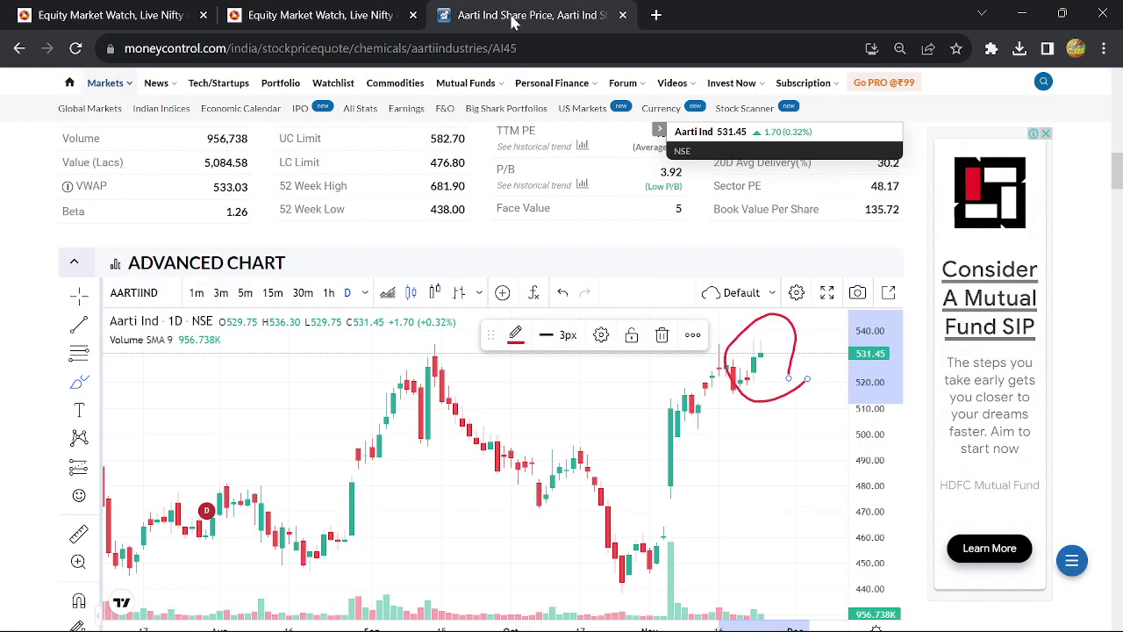
mouse_move(591, 105)
scroll(590, 105, up, 5)
click(550, 80)
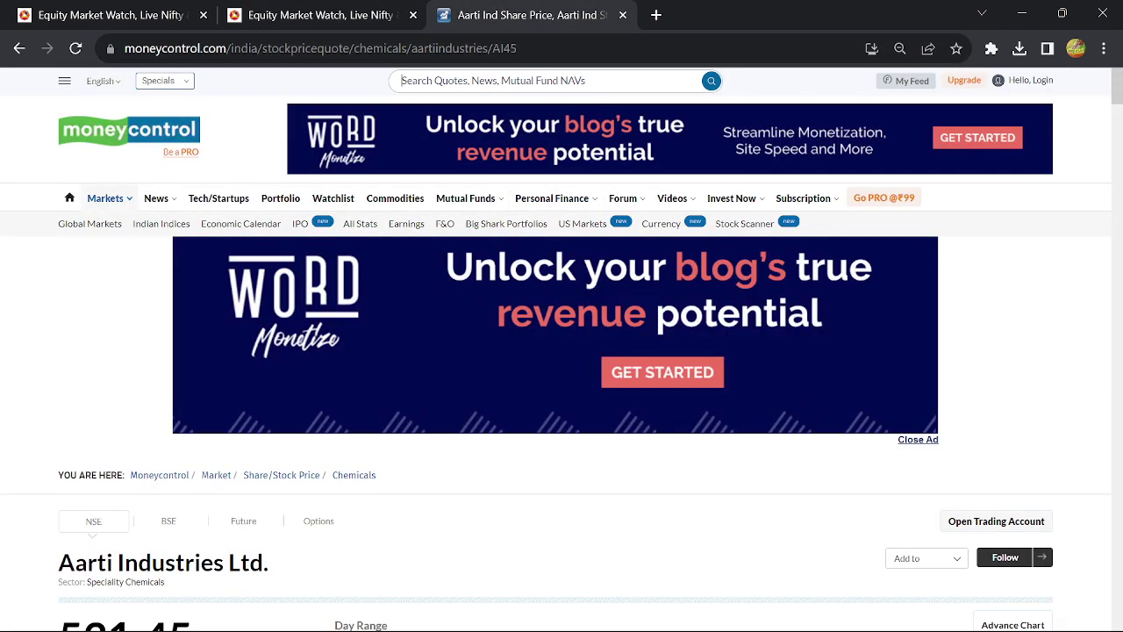
text(apollo)
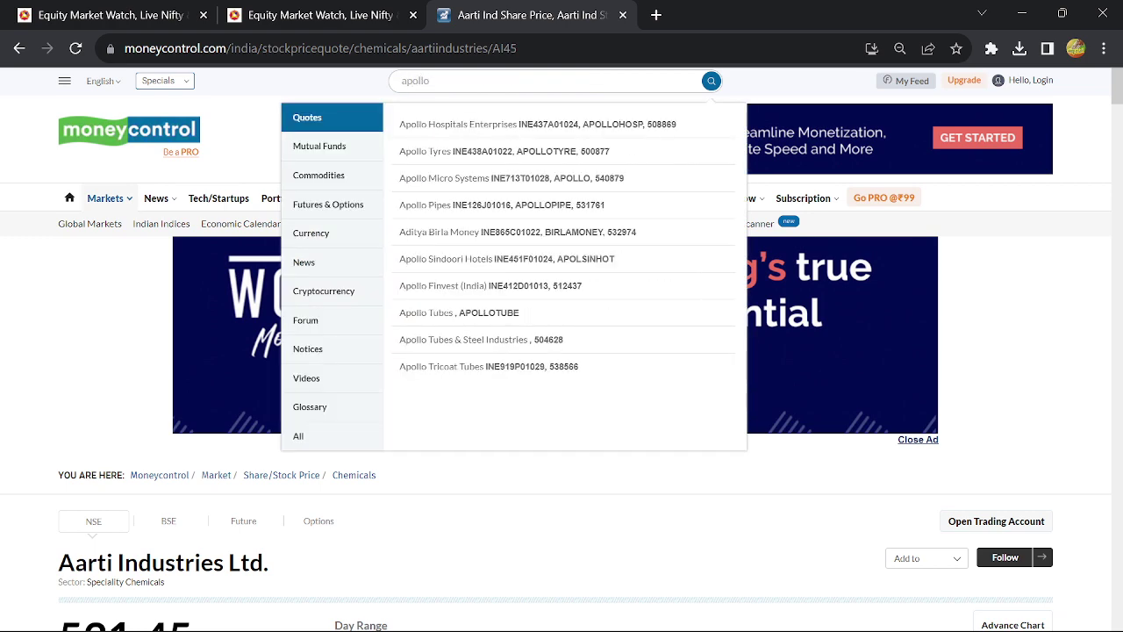
click(497, 158)
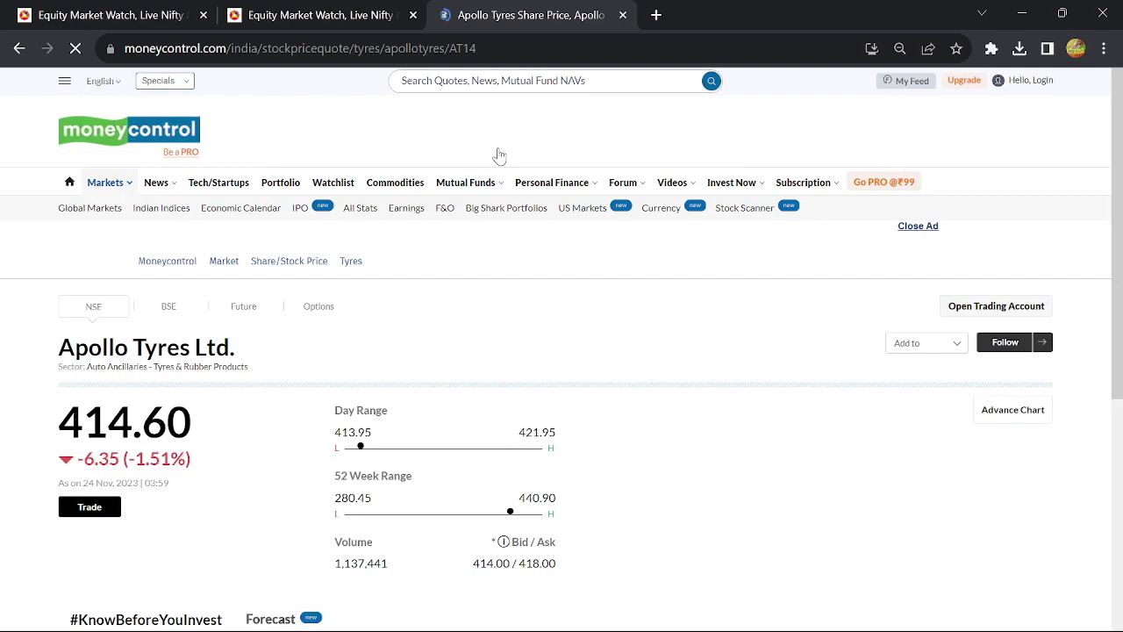
Examine the Apollo Tyres overview figures and Advanced Chart section, and return to the NSE Securities in F&O list.
scroll(572, 277, down, 10)
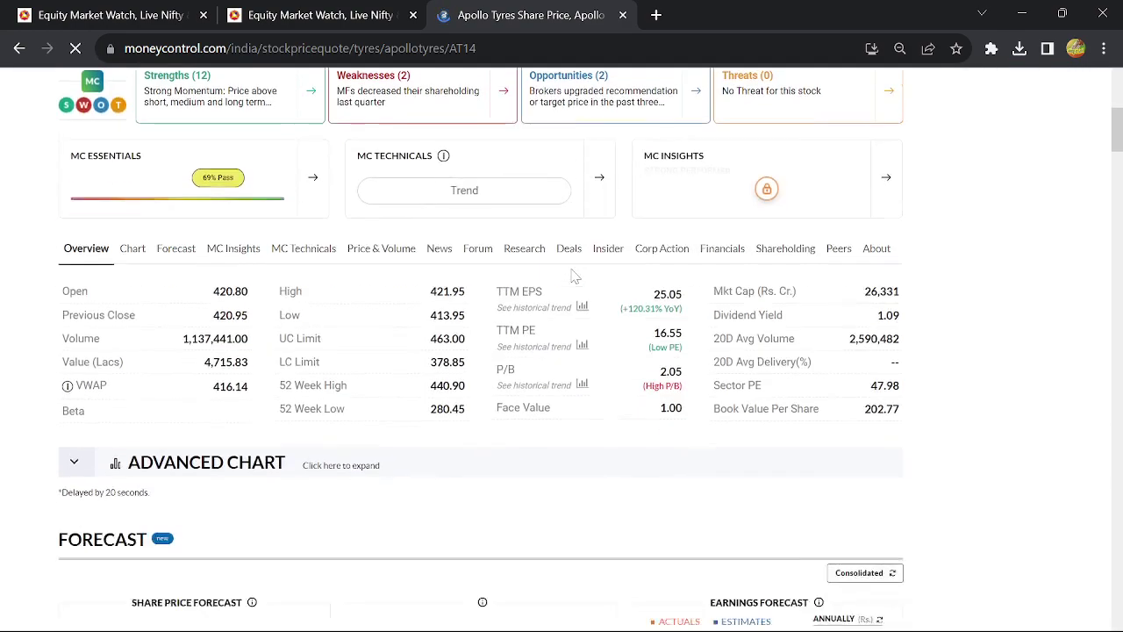
scroll(572, 277, down, 5)
scroll(572, 276, up, 5)
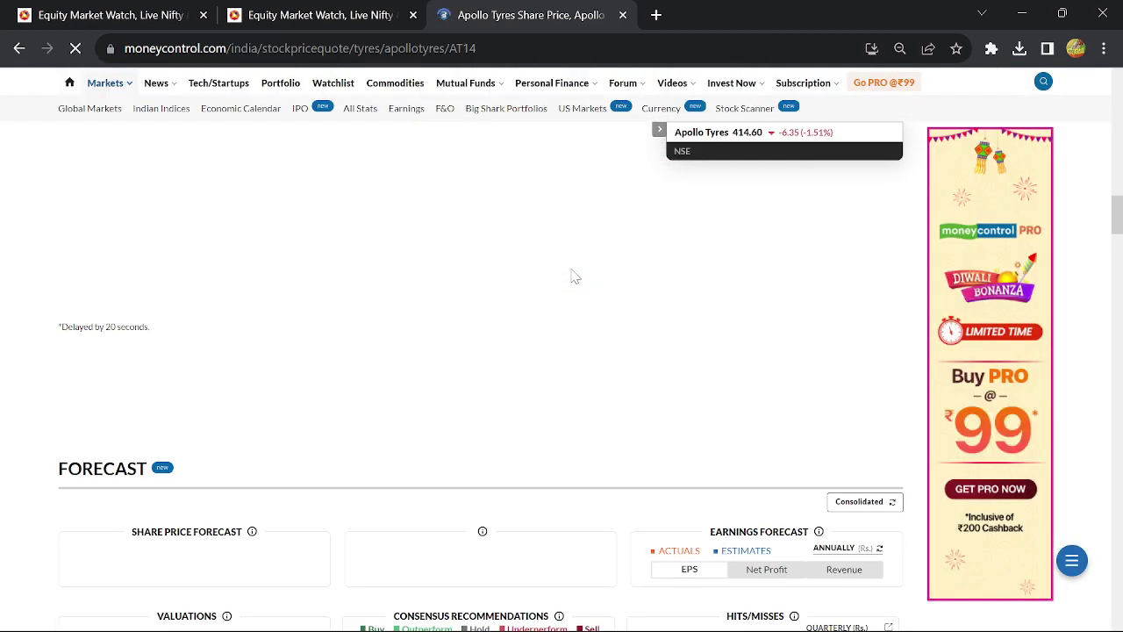
scroll(572, 276, up, 1)
scroll(572, 276, up, 1)
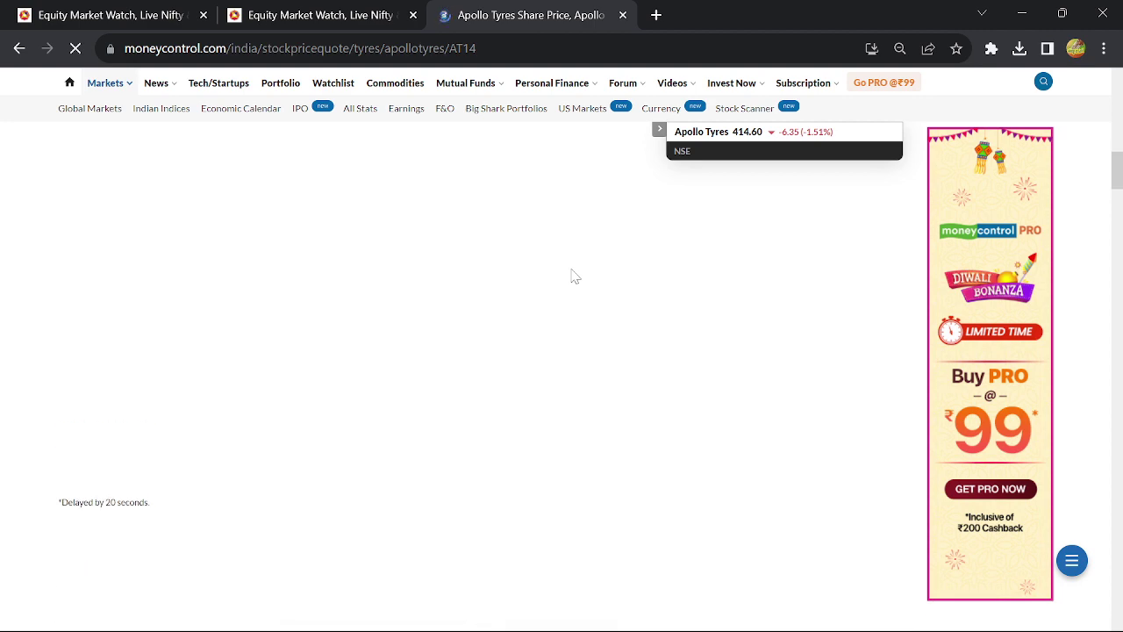
scroll(572, 276, up, 1)
click(320, 9)
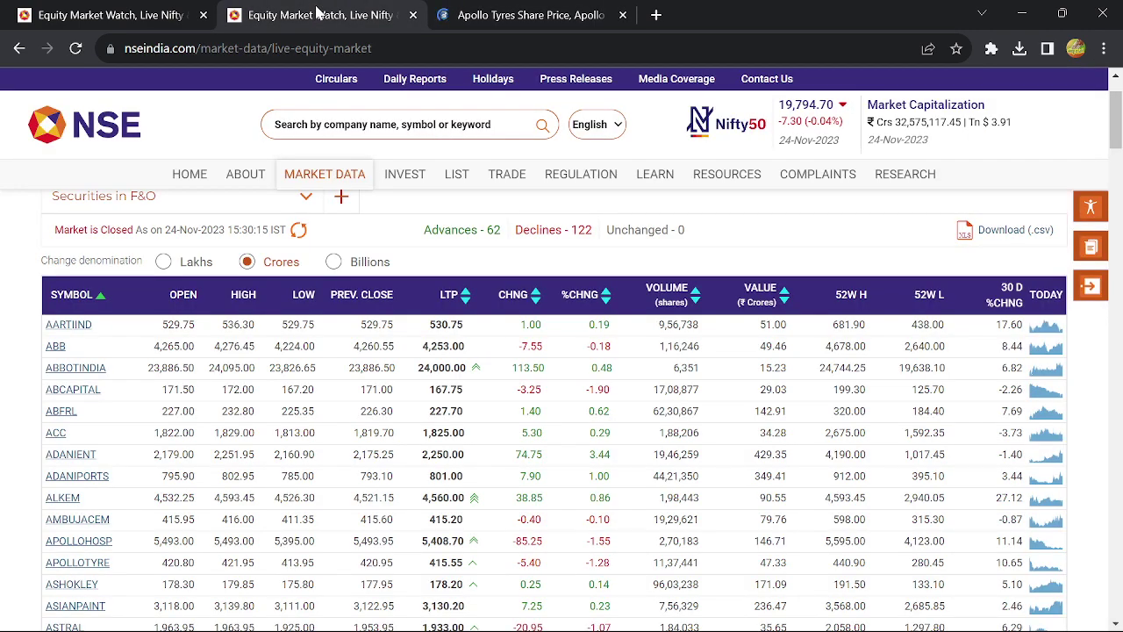
Review the NSE Securities in F&O list, switch to the Excel sheet and select APOLLOTYRE's 52W H cell beside its LTP.
scroll(645, 586, down, 1)
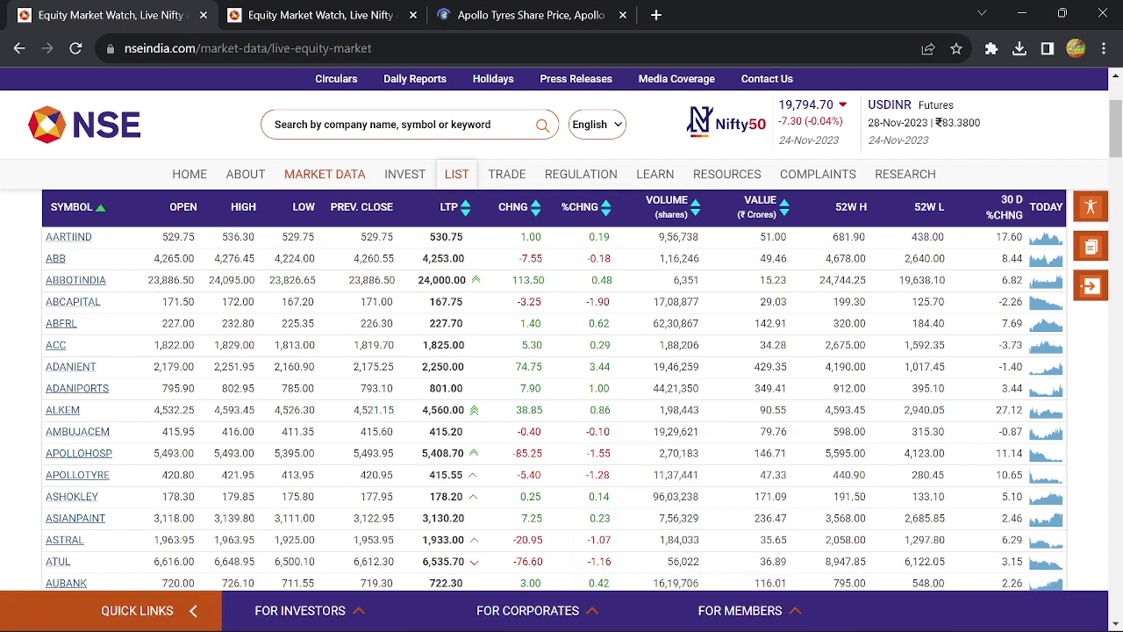
click(743, 611)
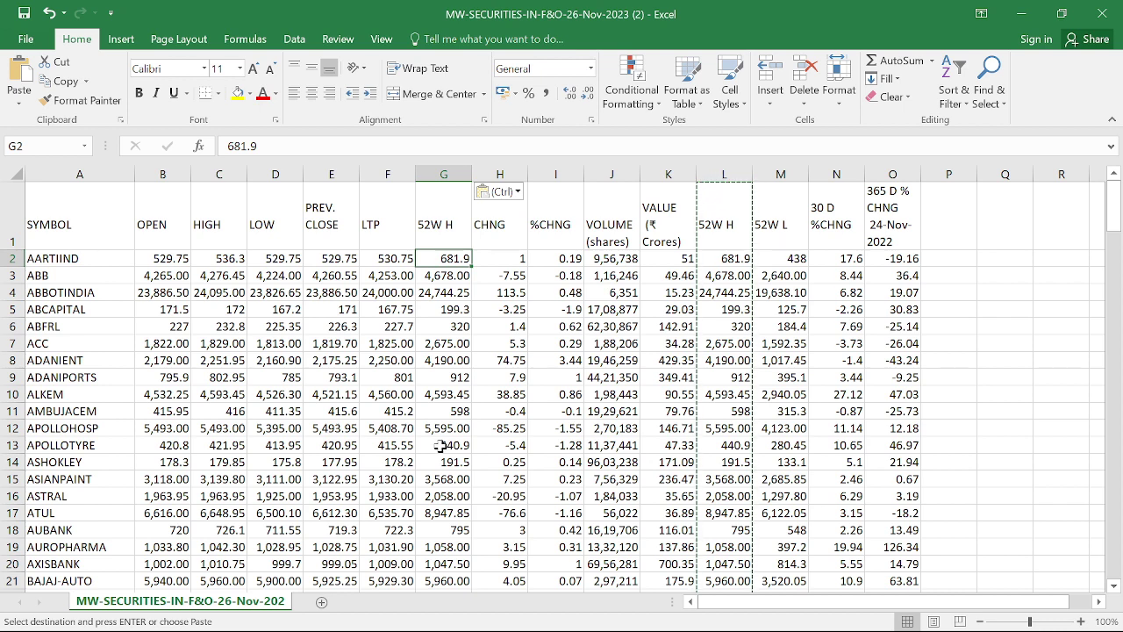
click(442, 446)
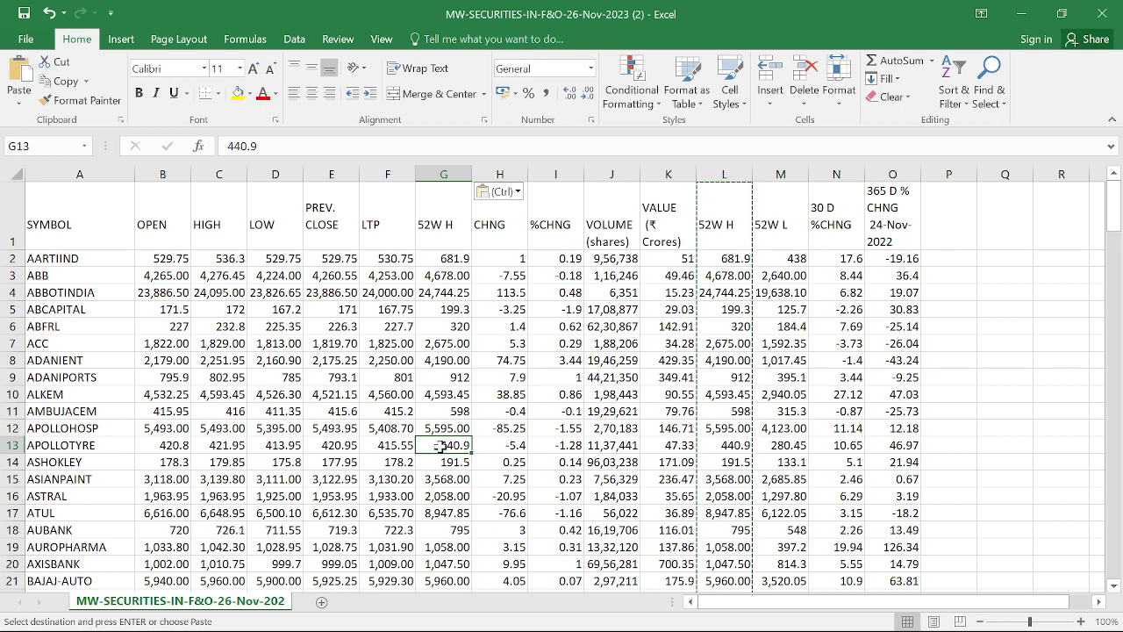
Return to the Apollo Tyres chart on moneycontrol, close the floating ad over it and circle the latest candles with the Brush tool.
click(628, 611)
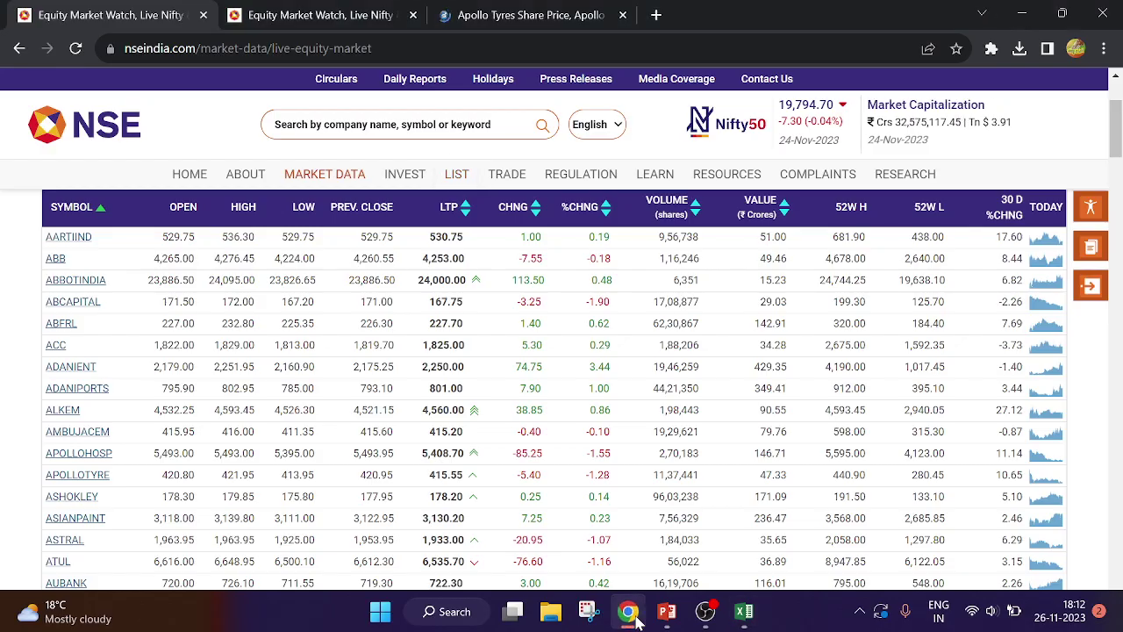
click(583, 15)
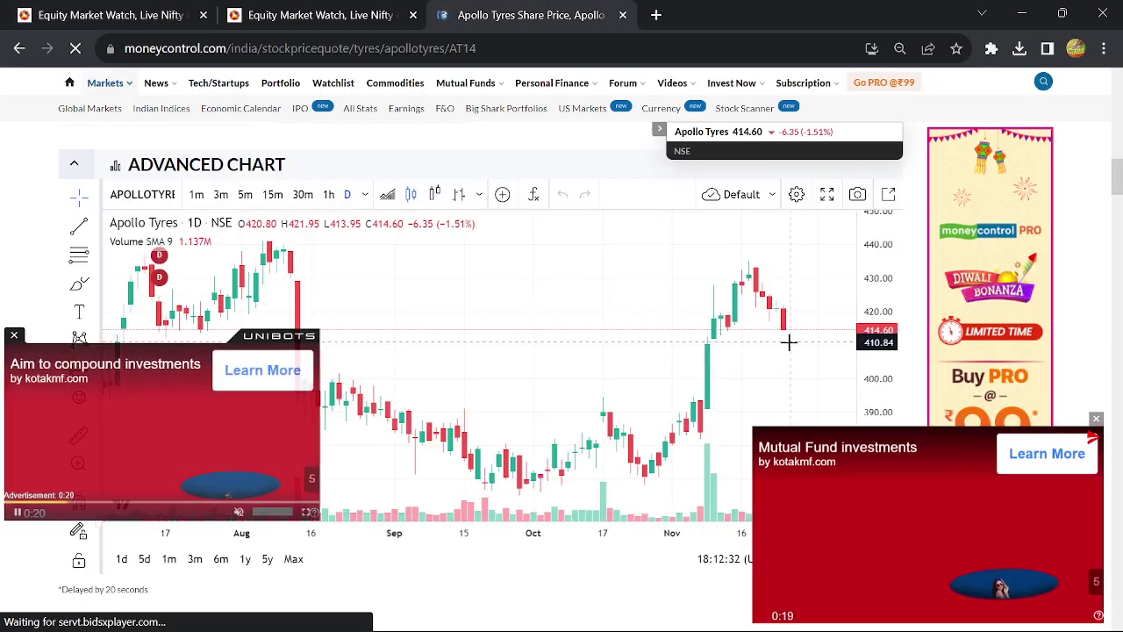
click(14, 337)
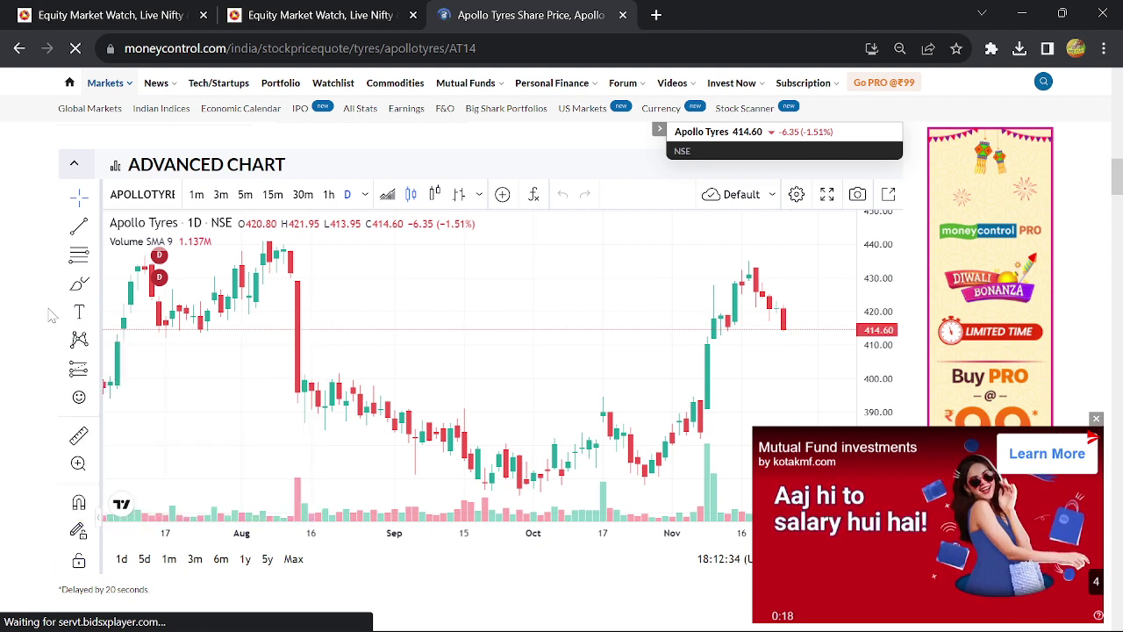
mouse_move(811, 339)
mouse_down()
mouse_move(742, 248)
mouse_move(799, 253)
mouse_move(803, 338)
mouse_up()
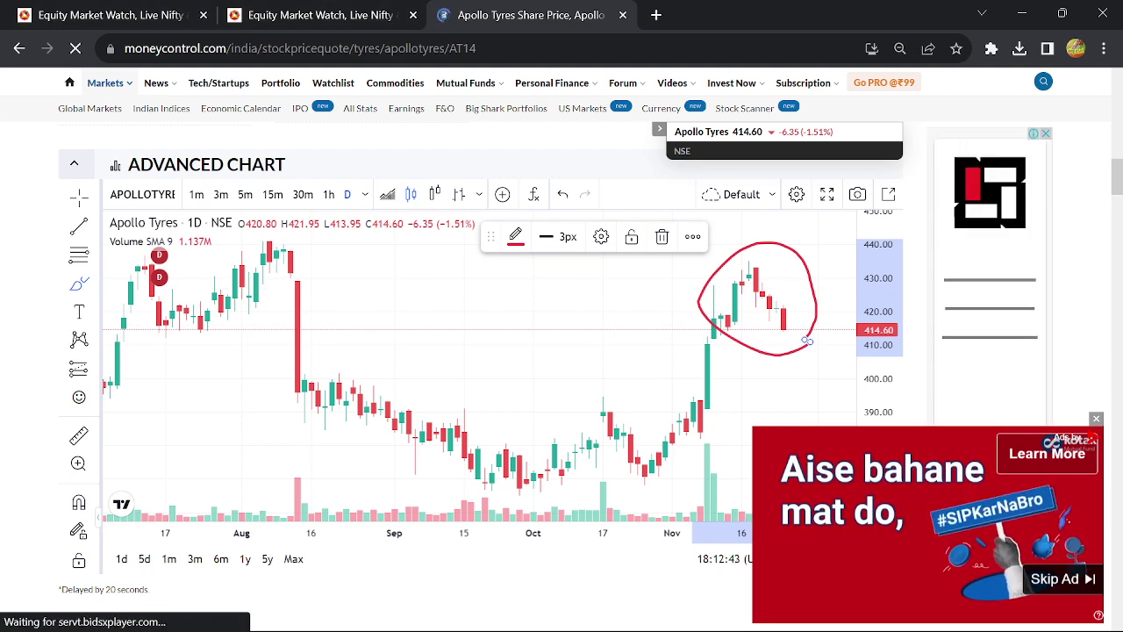
Compare LTP with 52W H in the Excel rows below APOLLOTYRE, down to BERGEPAINT, to choose the next stock.
click(743, 617)
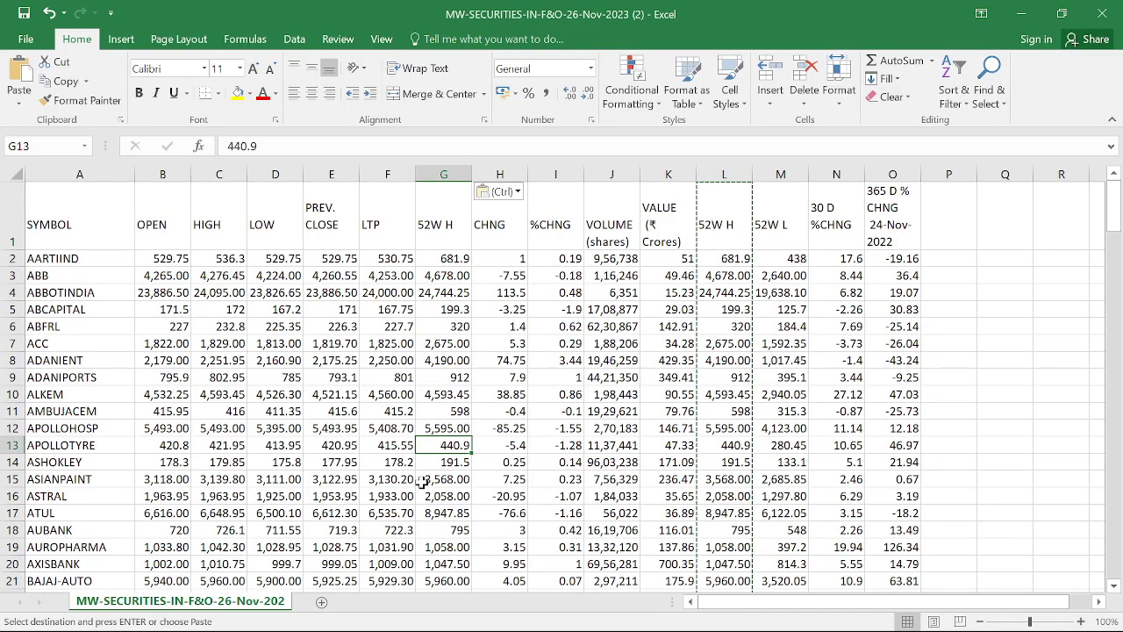
scroll(430, 493, down, 1)
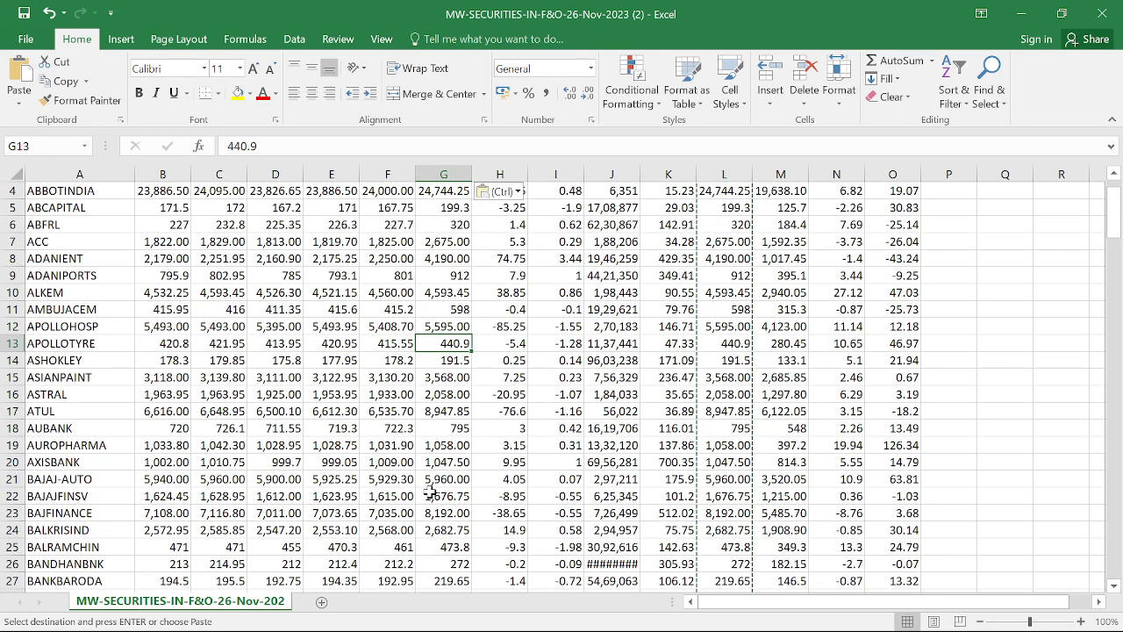
scroll(430, 493, down, 1)
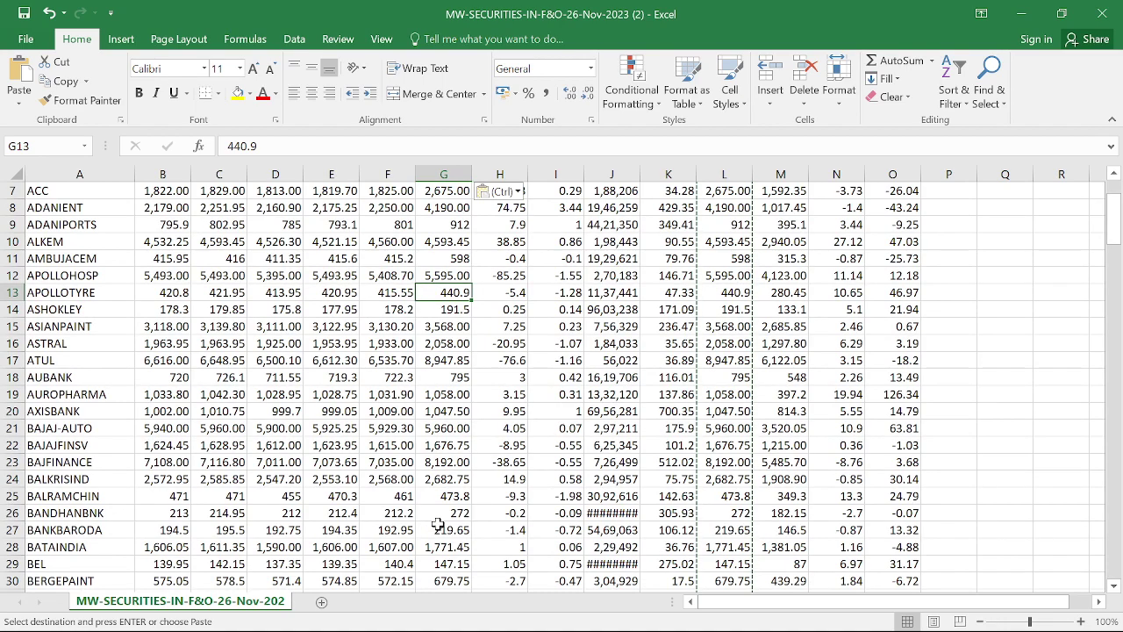
scroll(436, 524, up, 2)
scroll(436, 524, down, 1)
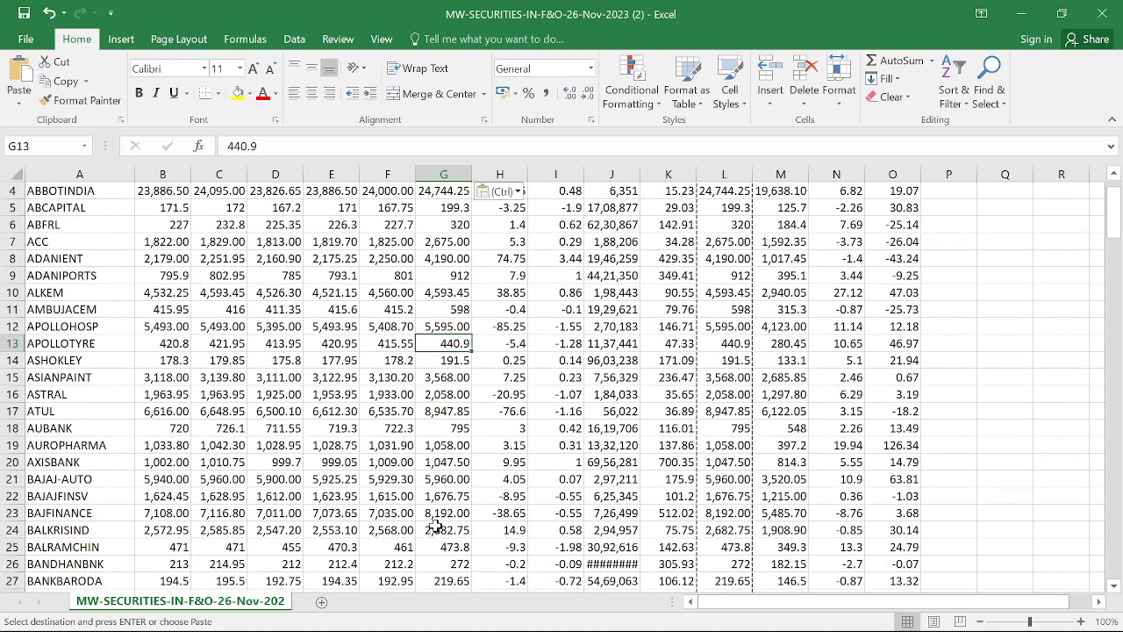
scroll(436, 524, down, 1)
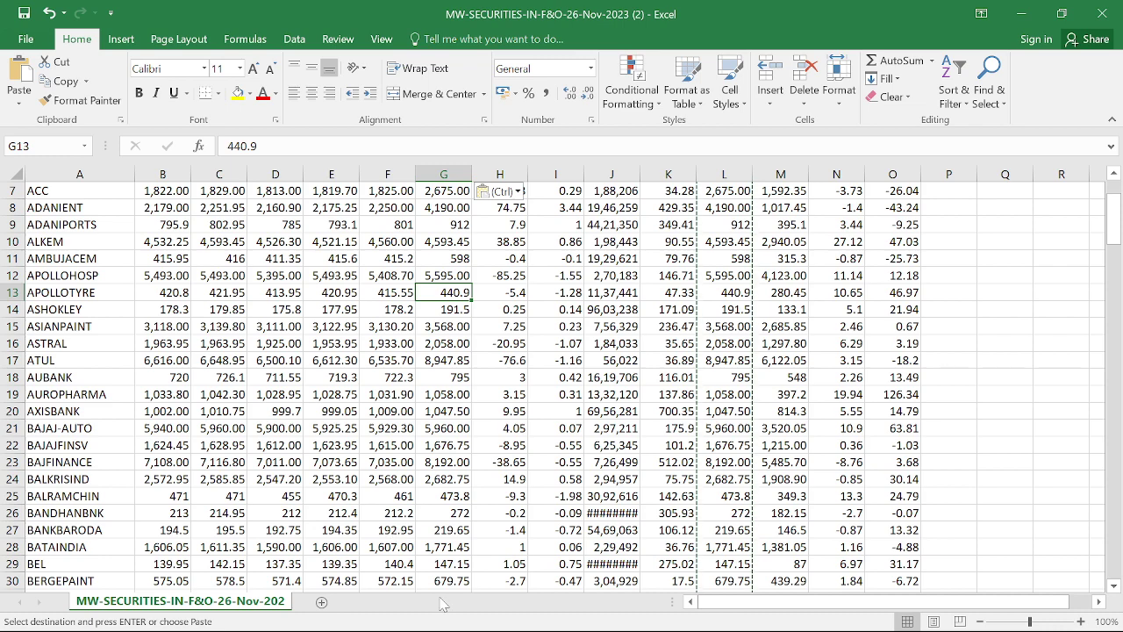
Search moneycontrol for "bank of baroda" and open the Bank of Baroda quote page.
click(628, 611)
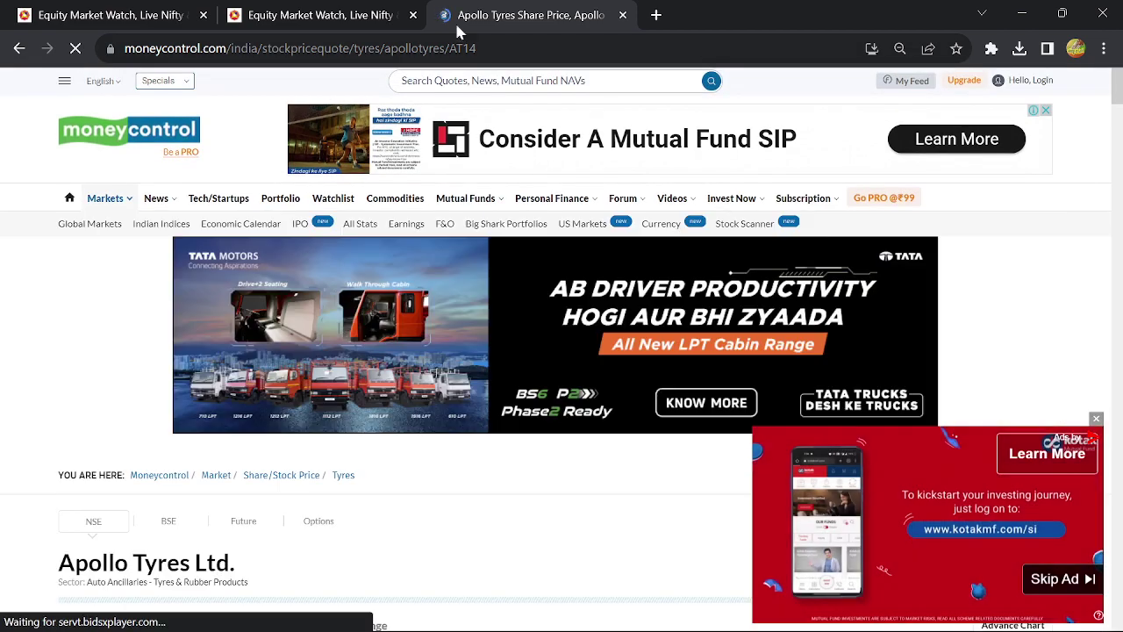
click(508, 82)
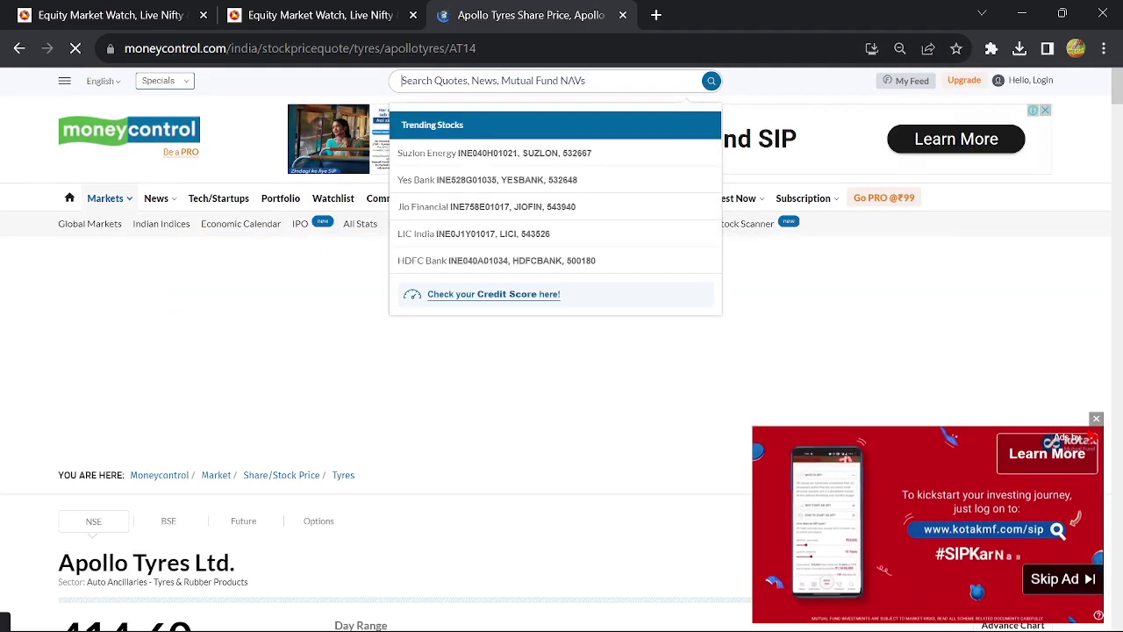
text(bank)
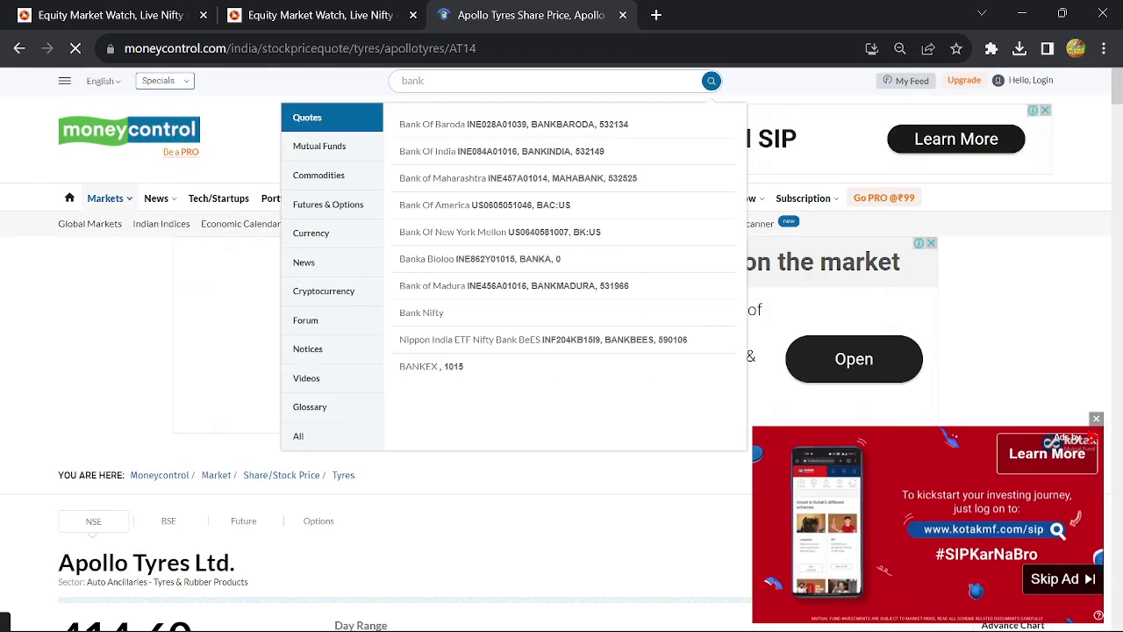
text( of baroda)
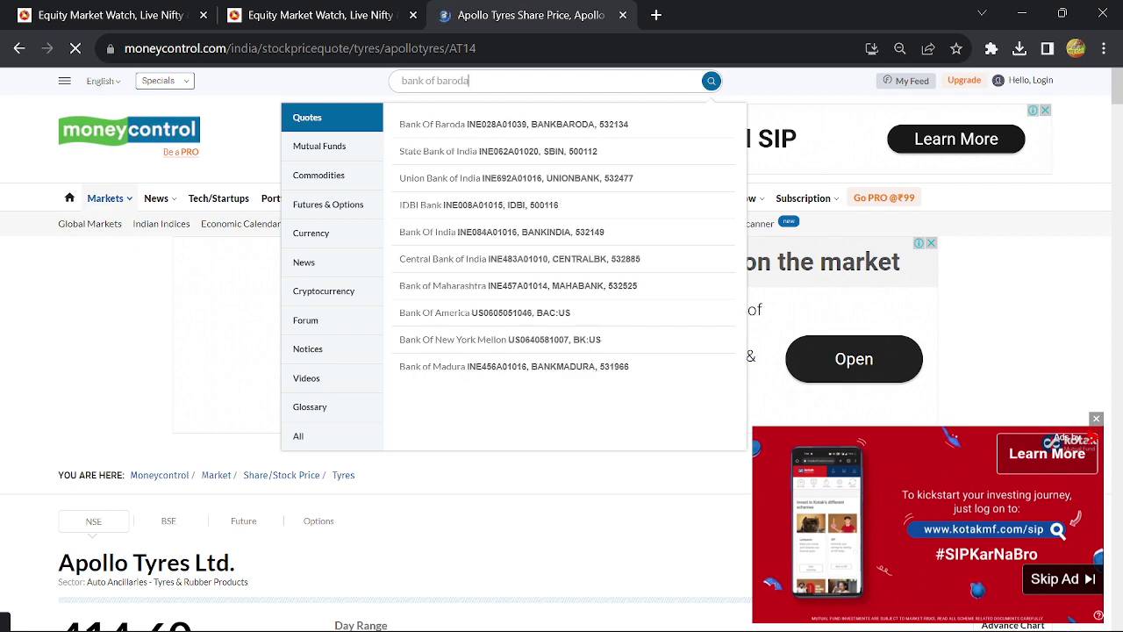
click(488, 125)
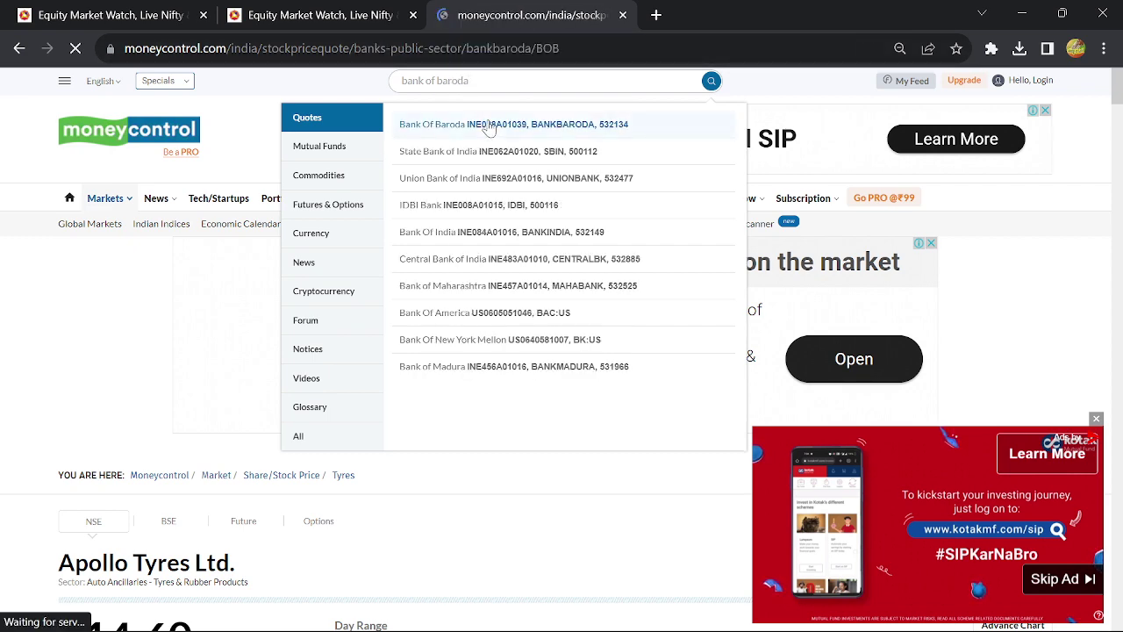
Expand the Bank of Baroda Advanced Chart and circle the latest November candles with the Brush tool.
scroll(601, 300, down, 10)
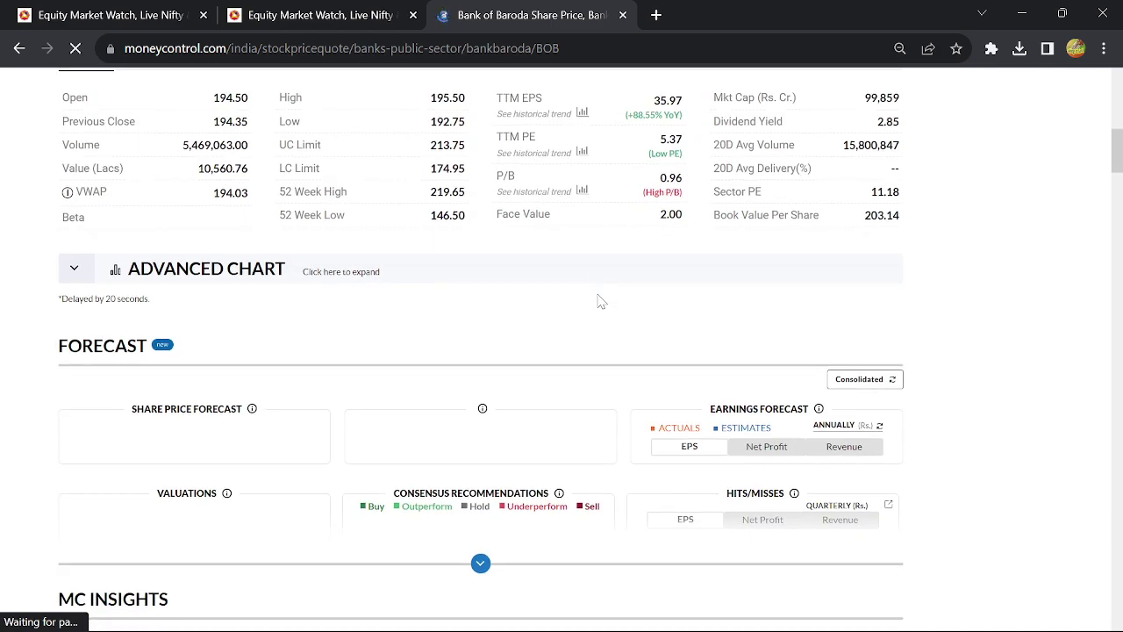
click(601, 300)
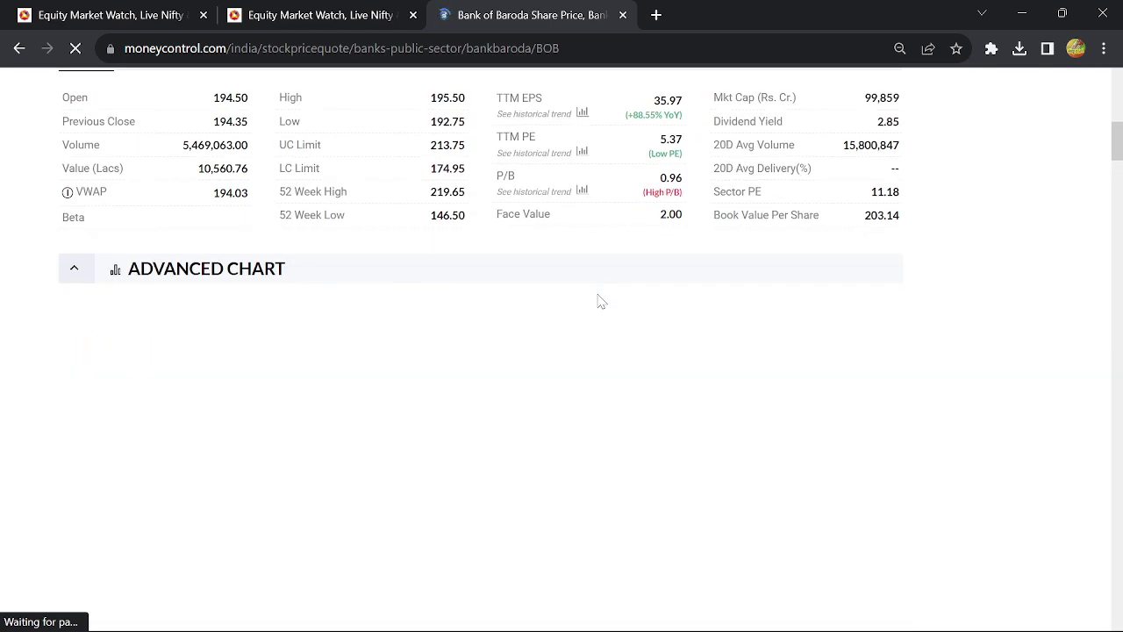
scroll(601, 300, down, 1)
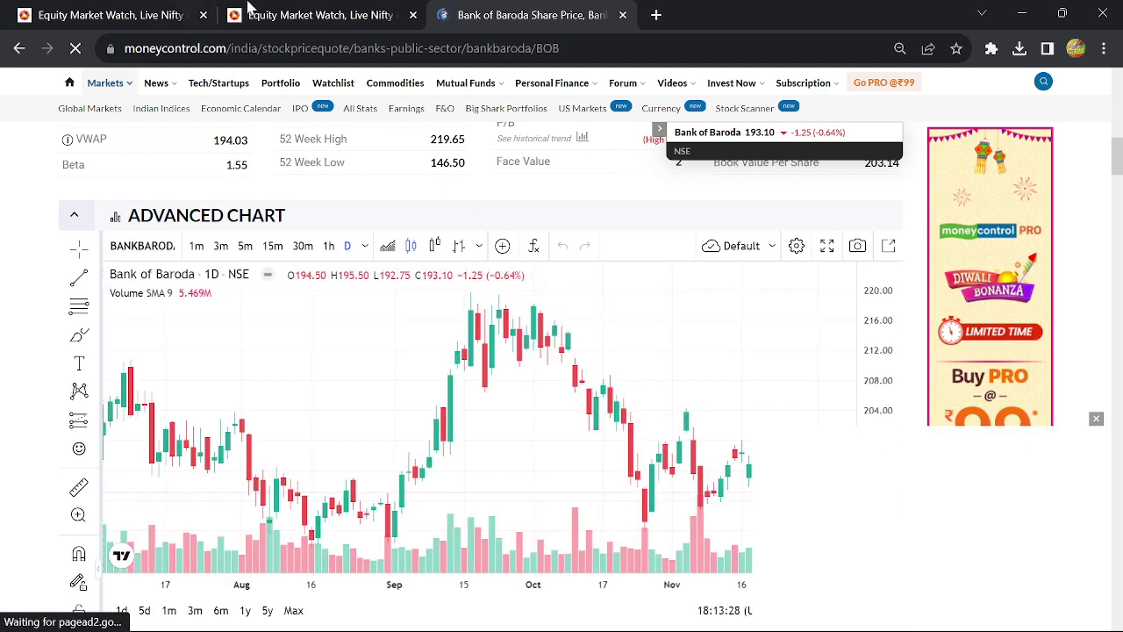
drag(664, 452, 627, 443)
scroll(627, 443, right, 5)
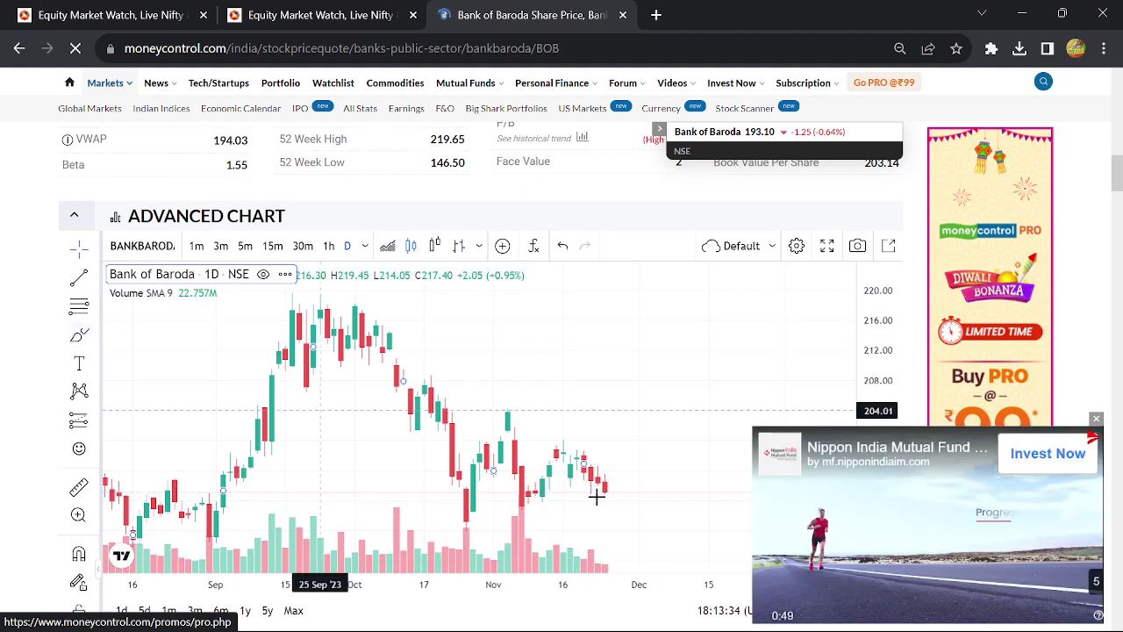
mouse_move(641, 493)
mouse_down()
mouse_move(559, 426)
mouse_move(640, 434)
mouse_move(631, 497)
mouse_up()
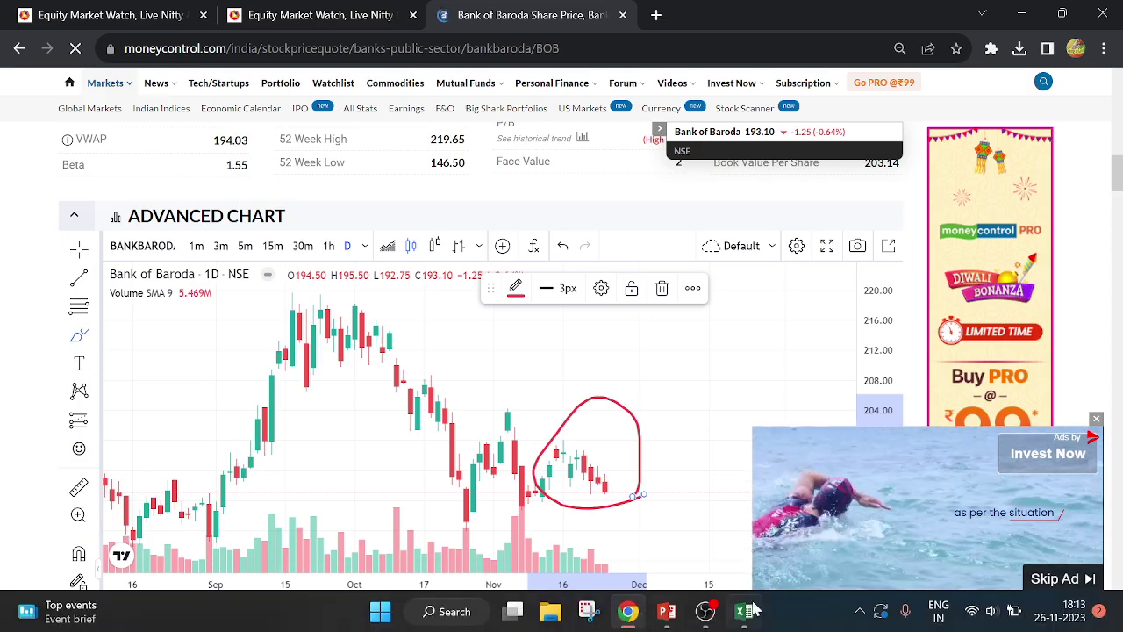
Check the LTP and 52W H columns in the Excel sheet for the rows down to BHEL.
click(744, 610)
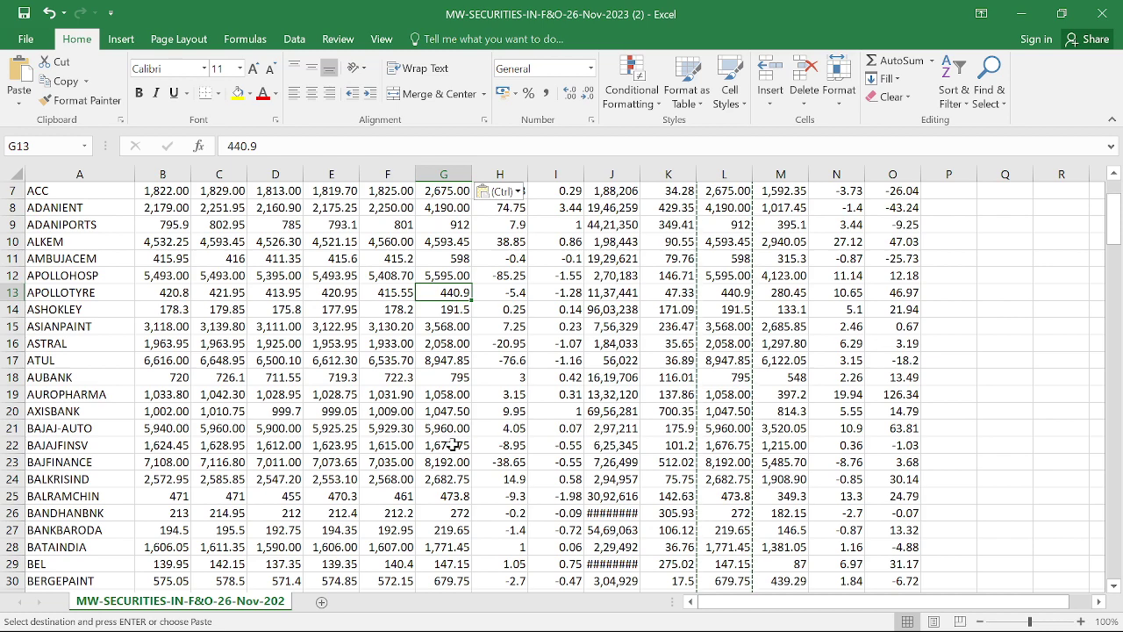
scroll(453, 445, down, 1)
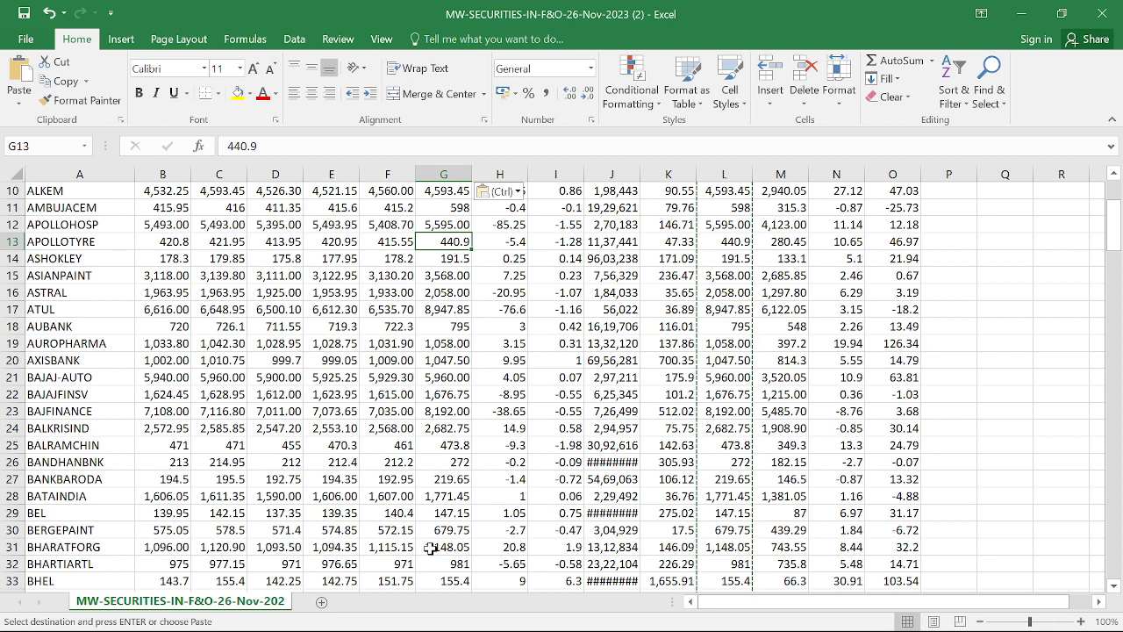
Open moneycontrol's "Top 10 picks for next 3-4 weeks" article in a new browser tab and return to the Bank of Baroda page.
mouse_move(664, 621)
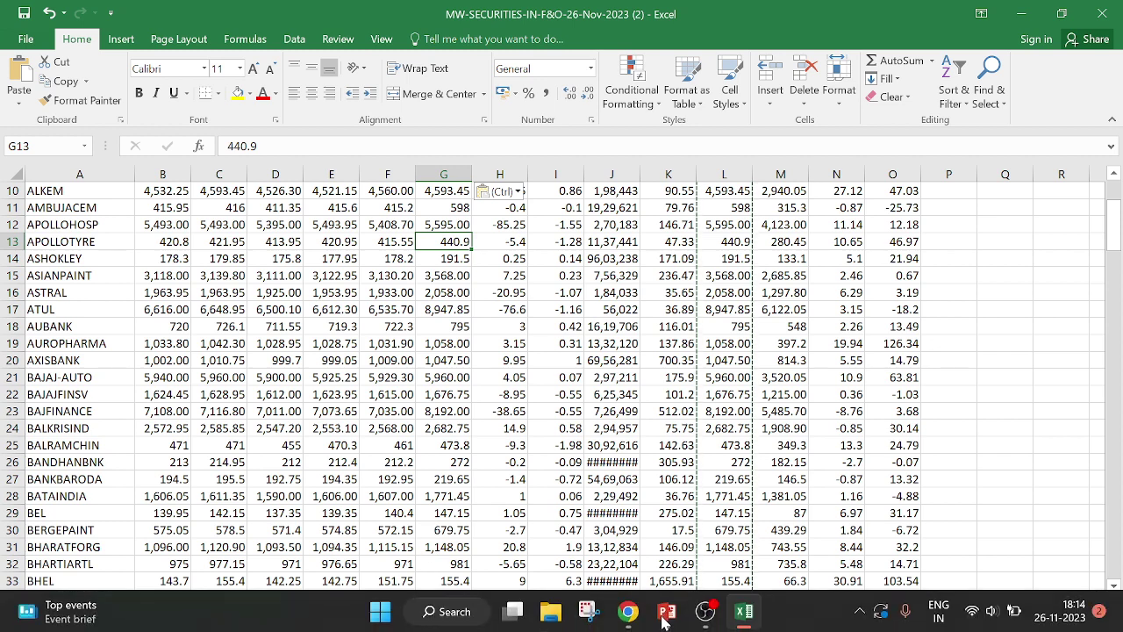
click(628, 614)
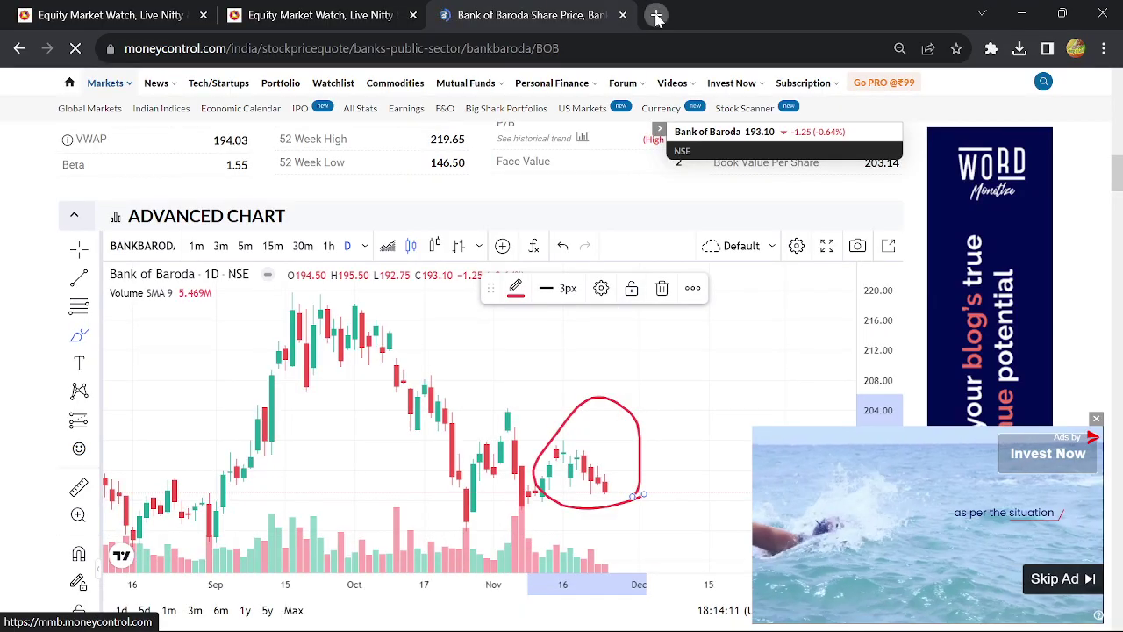
key(ctrl+t)
click(409, 441)
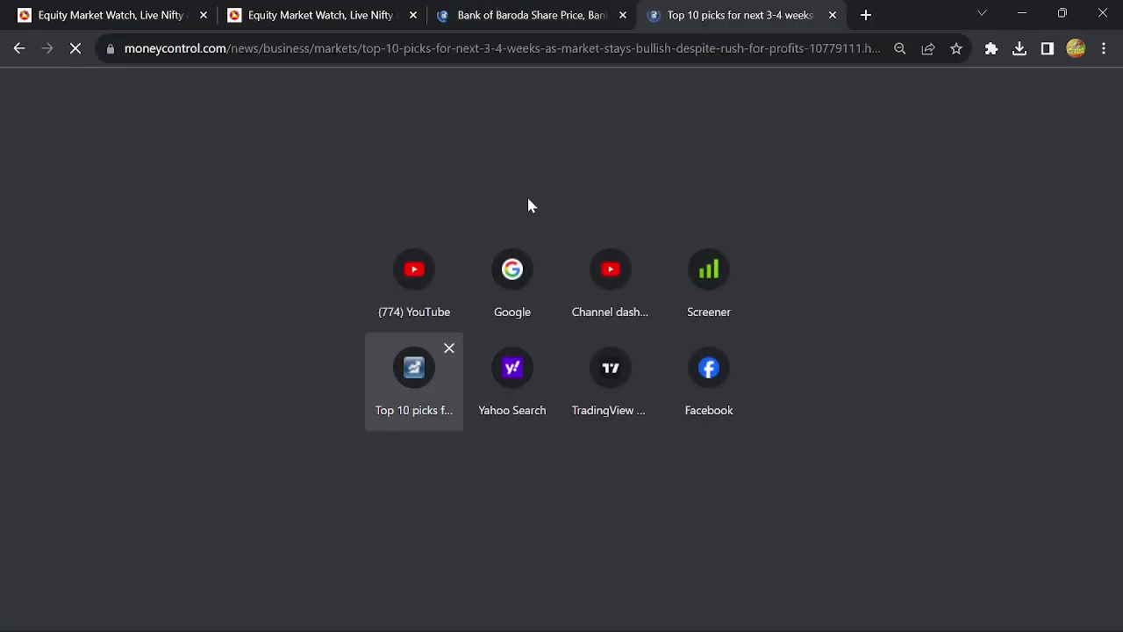
click(556, 17)
Search moneycontrol for "berger paints" and open the Berger Paints India quote page.
mouse_move(552, 82)
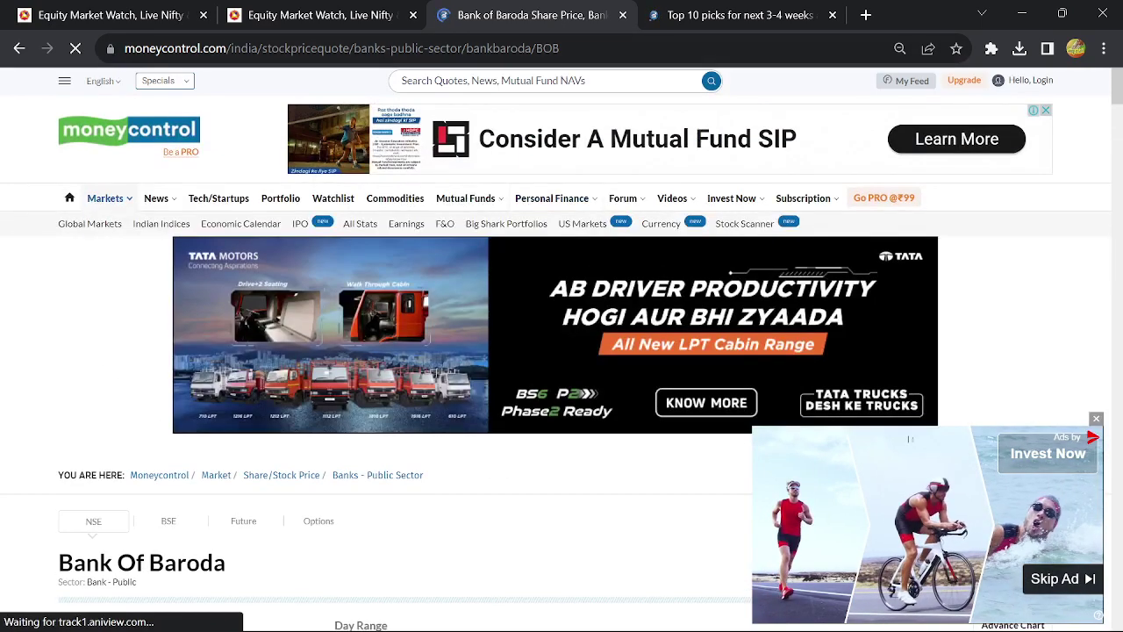
click(554, 80)
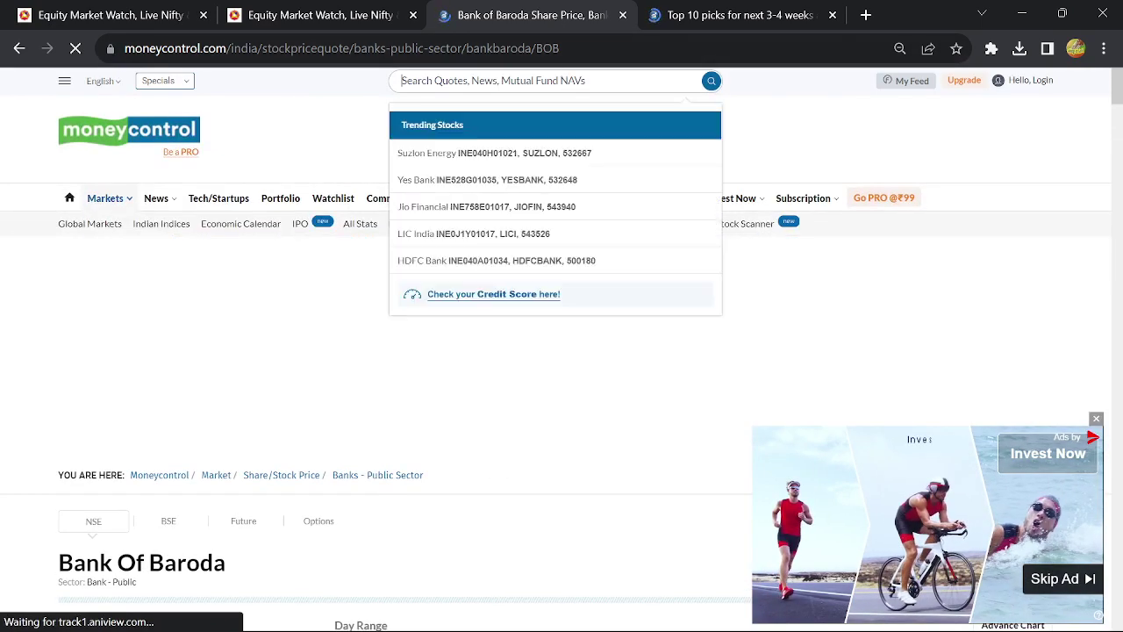
text(bank of)
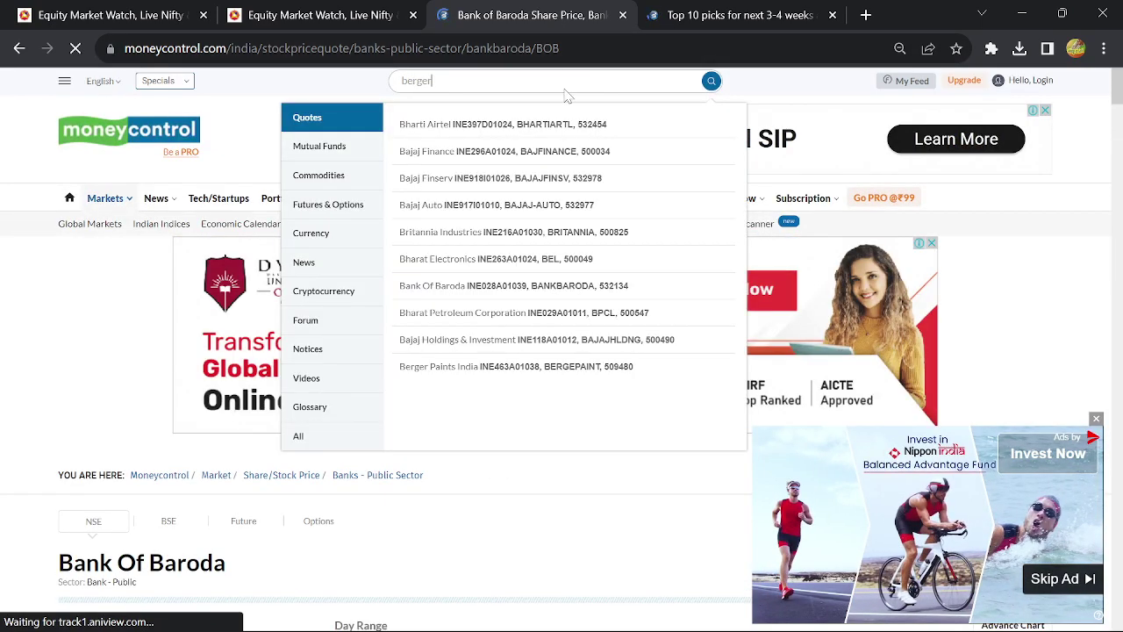
scroll(569, 96, down, 1)
key(ctrl+a)
text(berger paints)
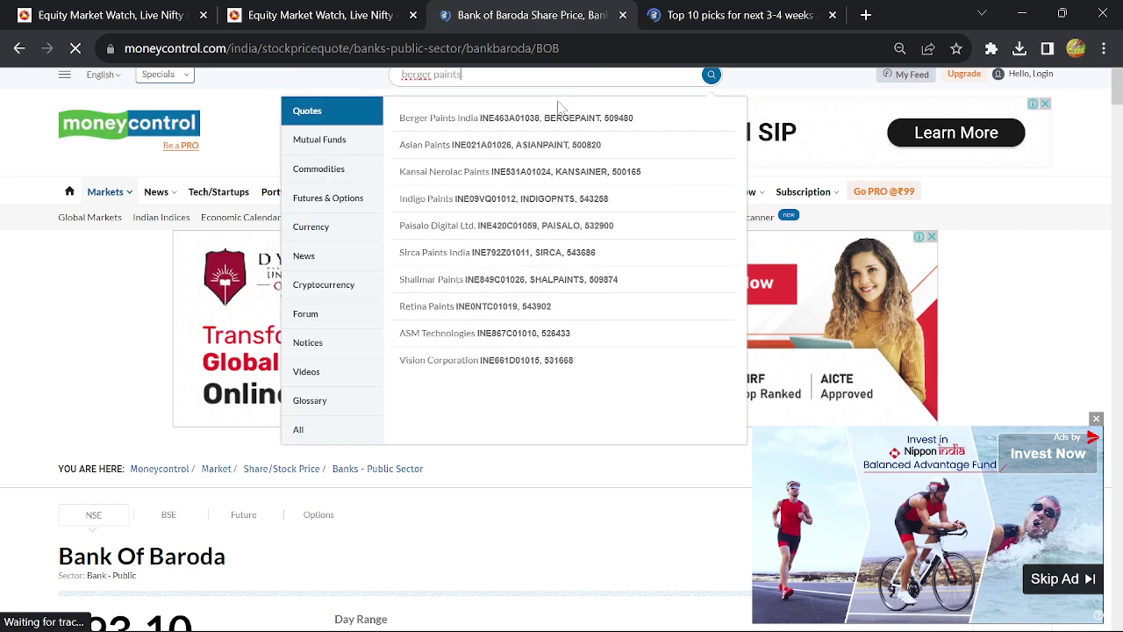
click(555, 121)
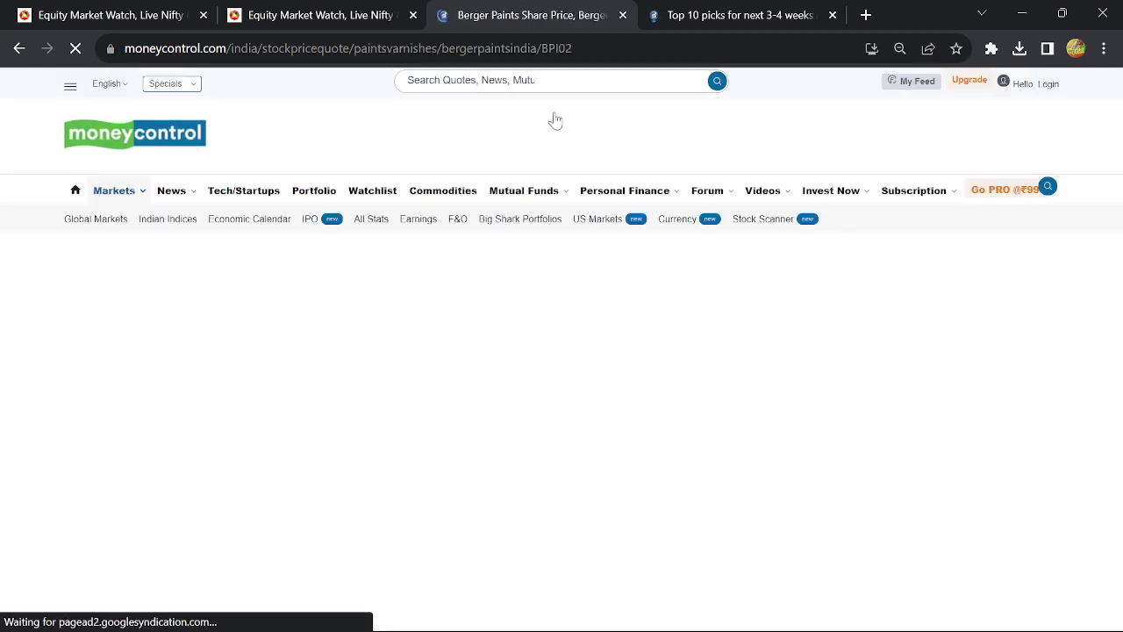
Close the overlay ads on the Berger Paints page and examine the latest November candles in the Advanced Chart.
scroll(561, 211, down, 10)
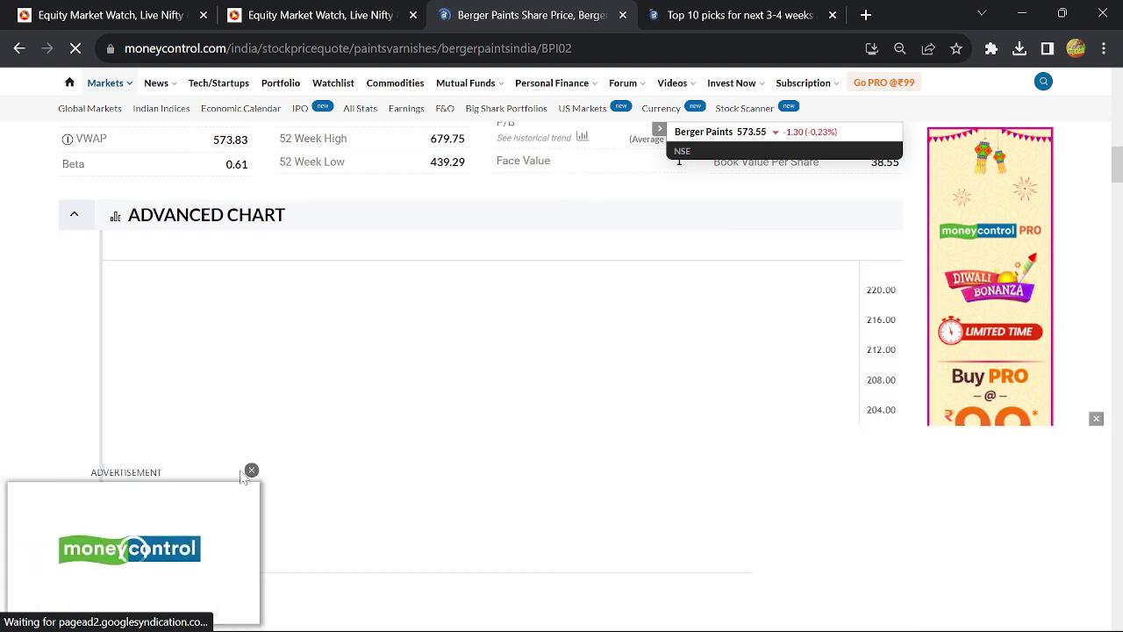
click(252, 471)
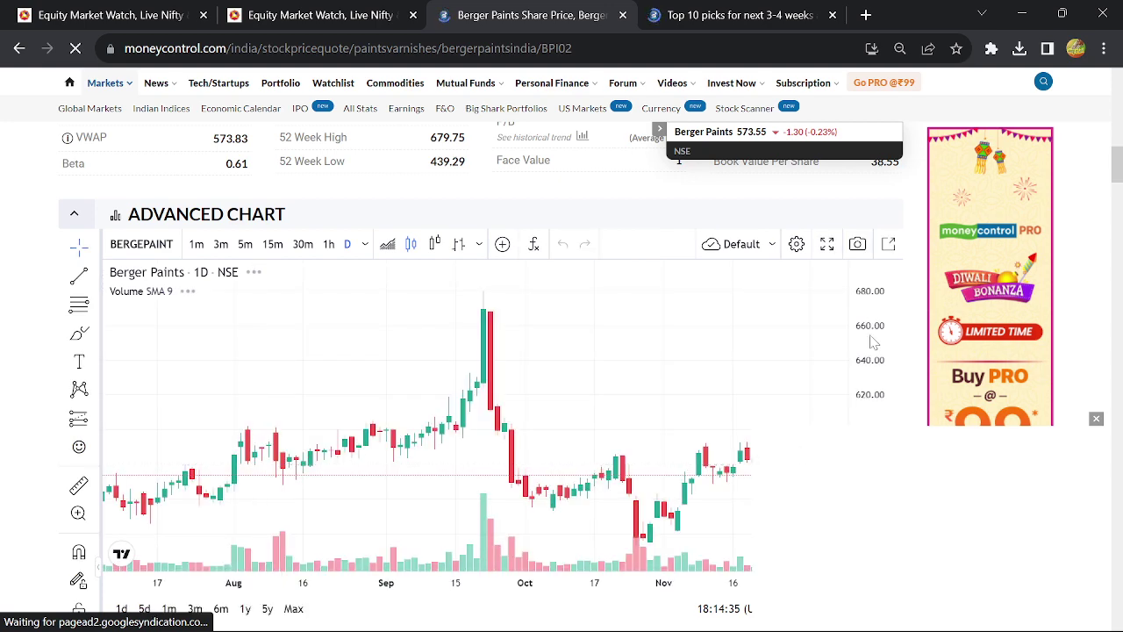
scroll(746, 482, up, 5)
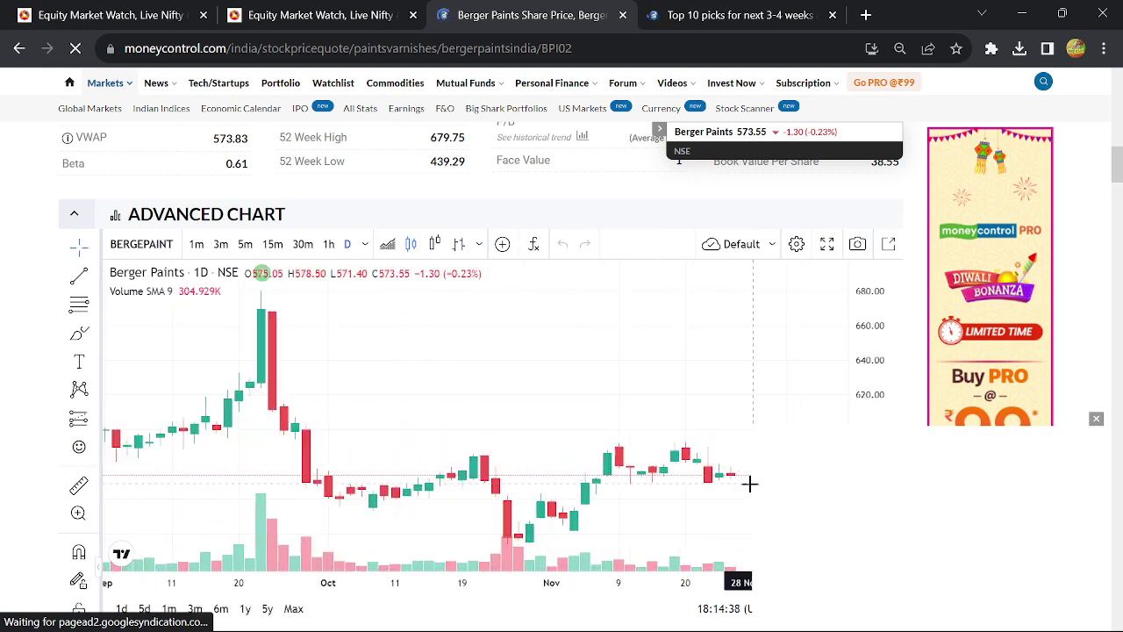
scroll(746, 478, down, 5)
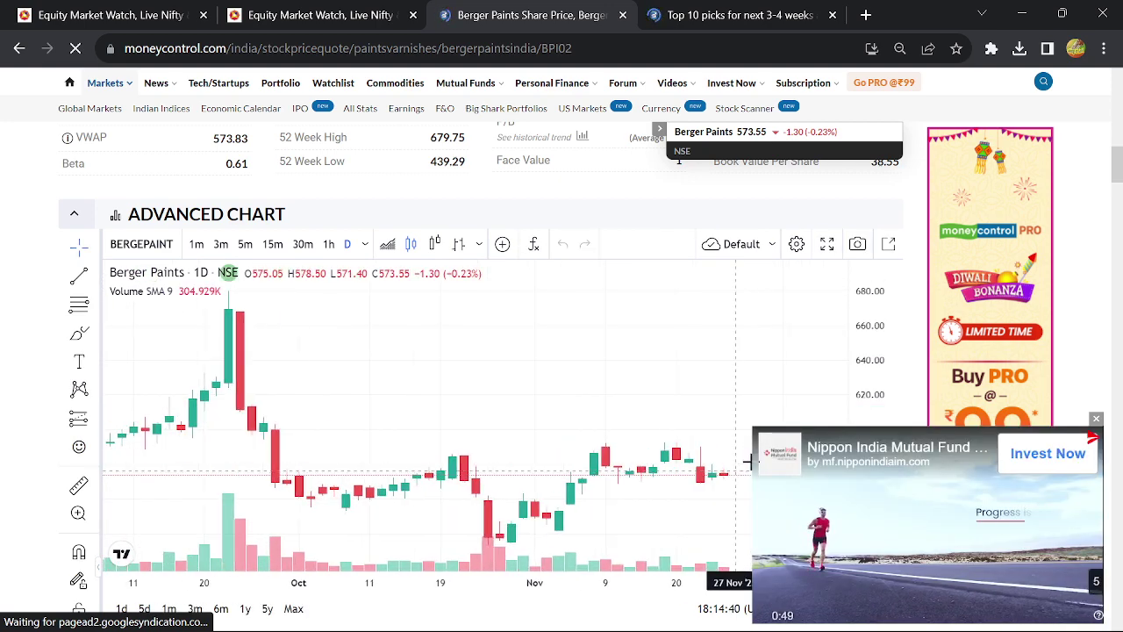
click(1095, 418)
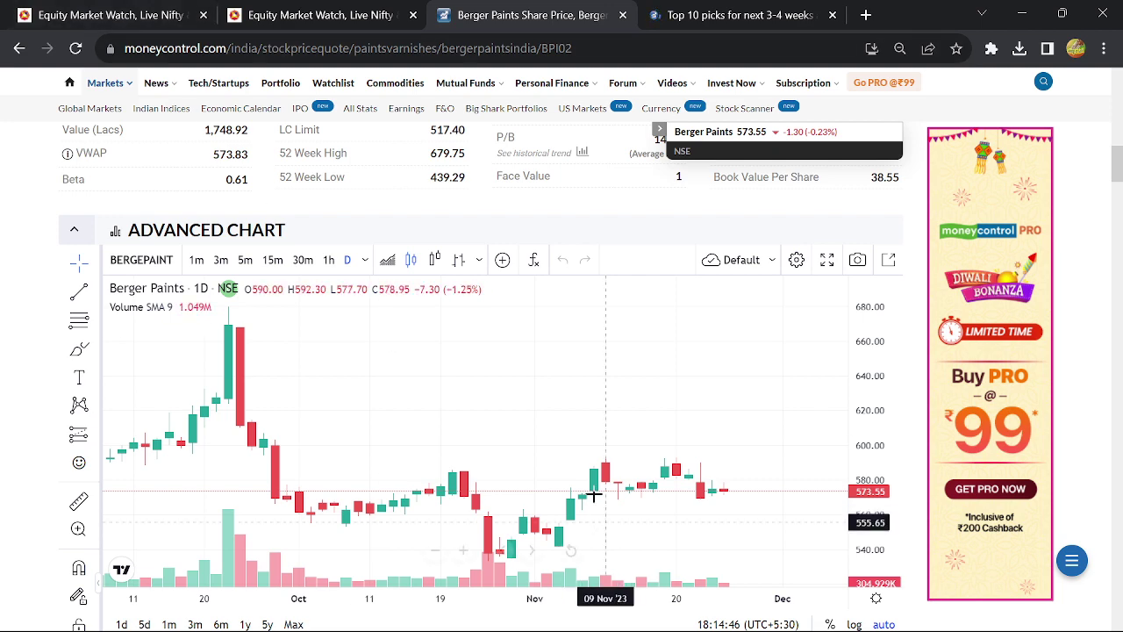
Switch to the Excel sheet and check the LTP and 52W H columns for the rows down to COFORGE.
click(693, 15)
click(311, 24)
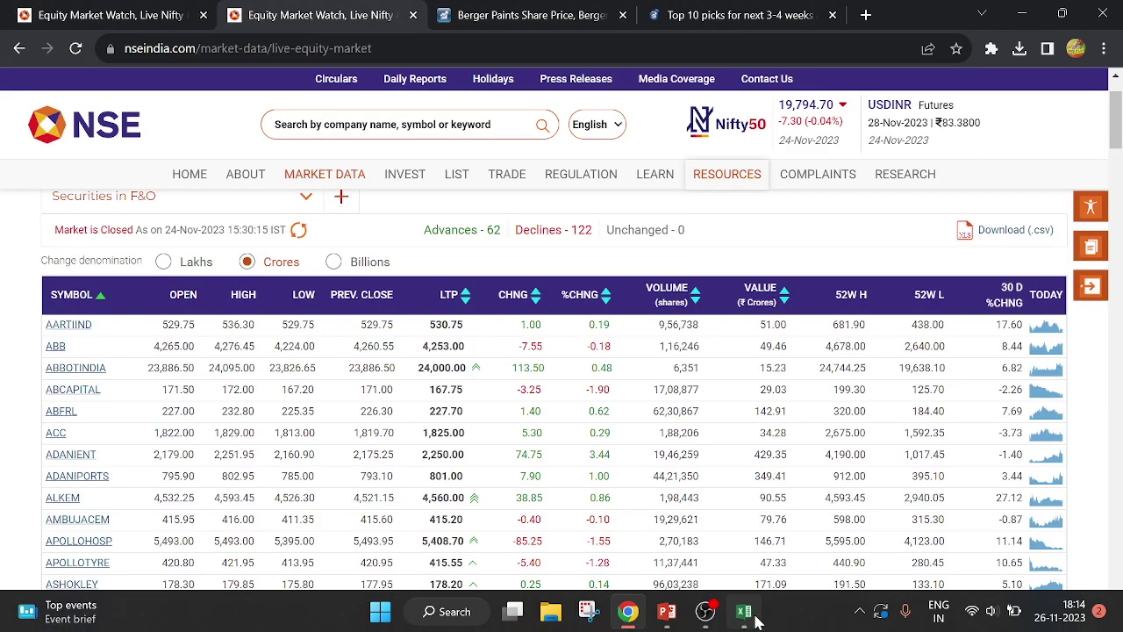
click(743, 612)
scroll(780, 443, down, 2)
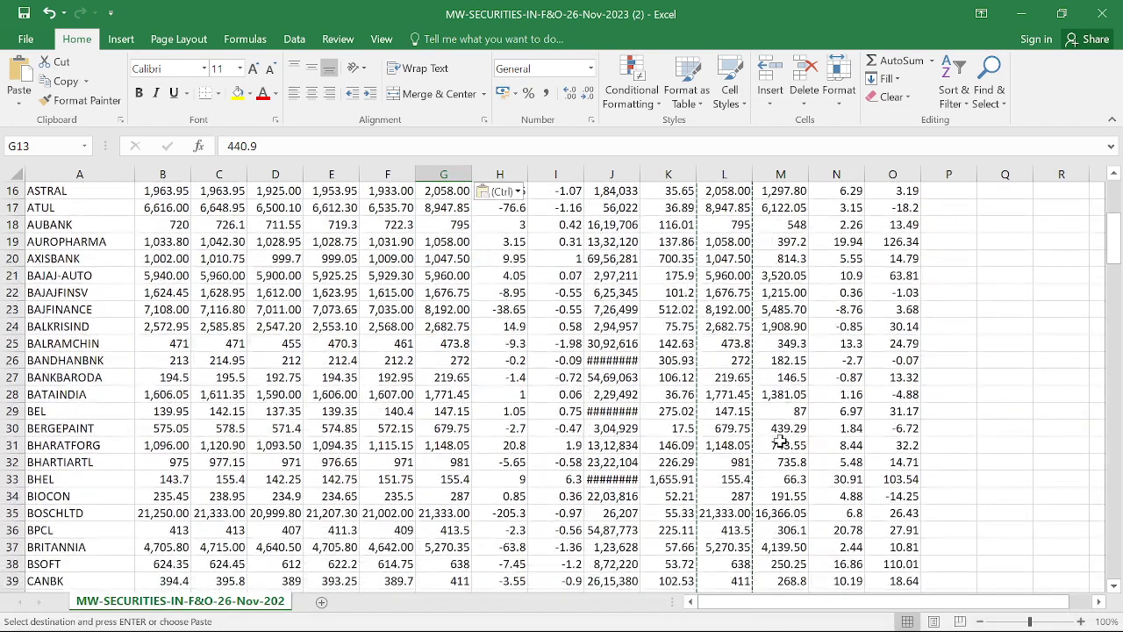
scroll(780, 443, down, 2)
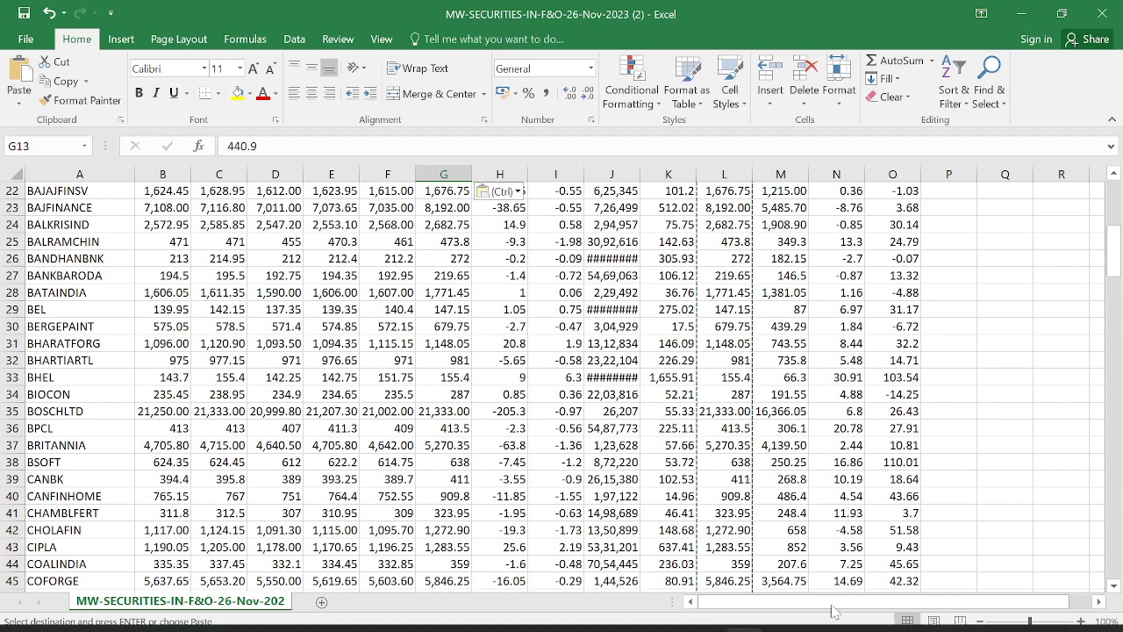
Return to moneycontrol in the browser, search for "bsoft" and open the Birlasoft quote page at its Advanced Chart section.
mouse_move(702, 625)
click(628, 612)
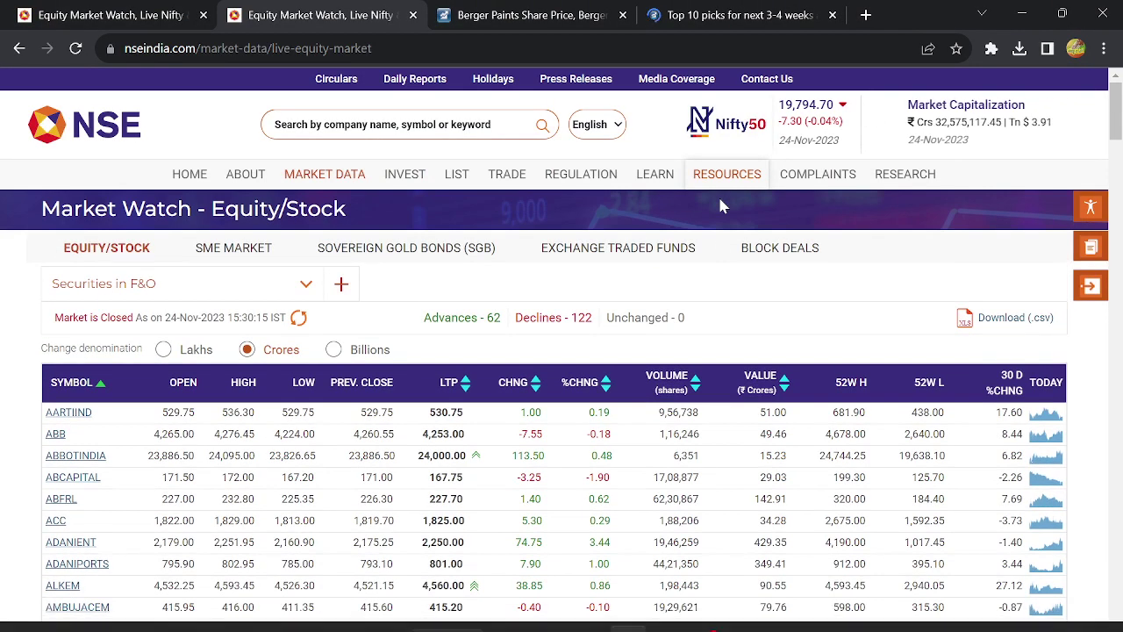
click(554, 10)
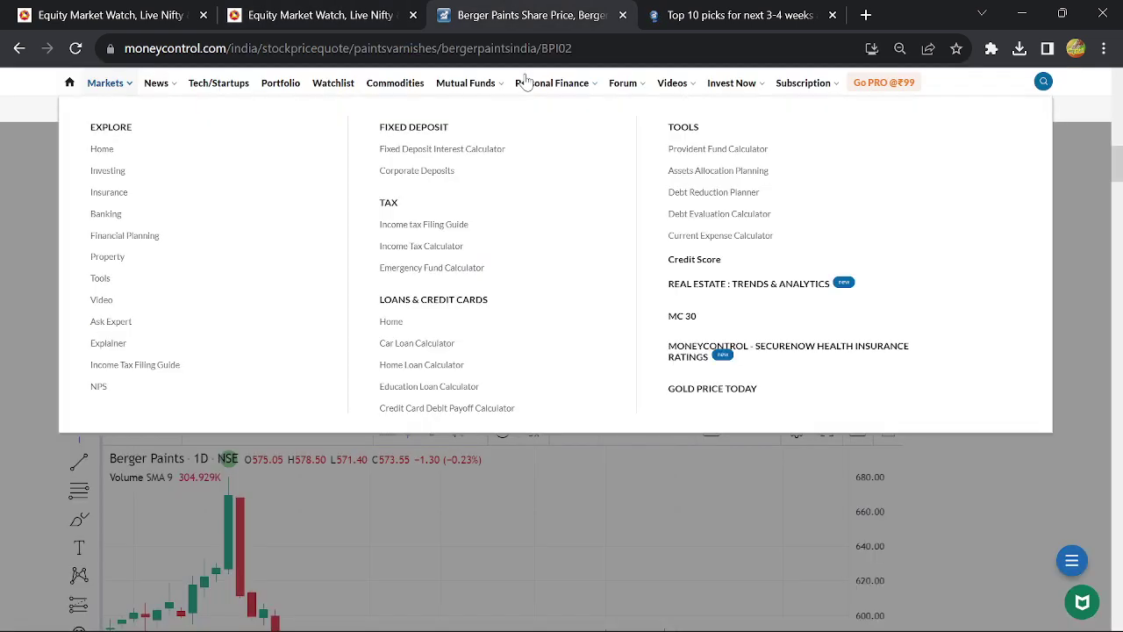
text(bsoft)
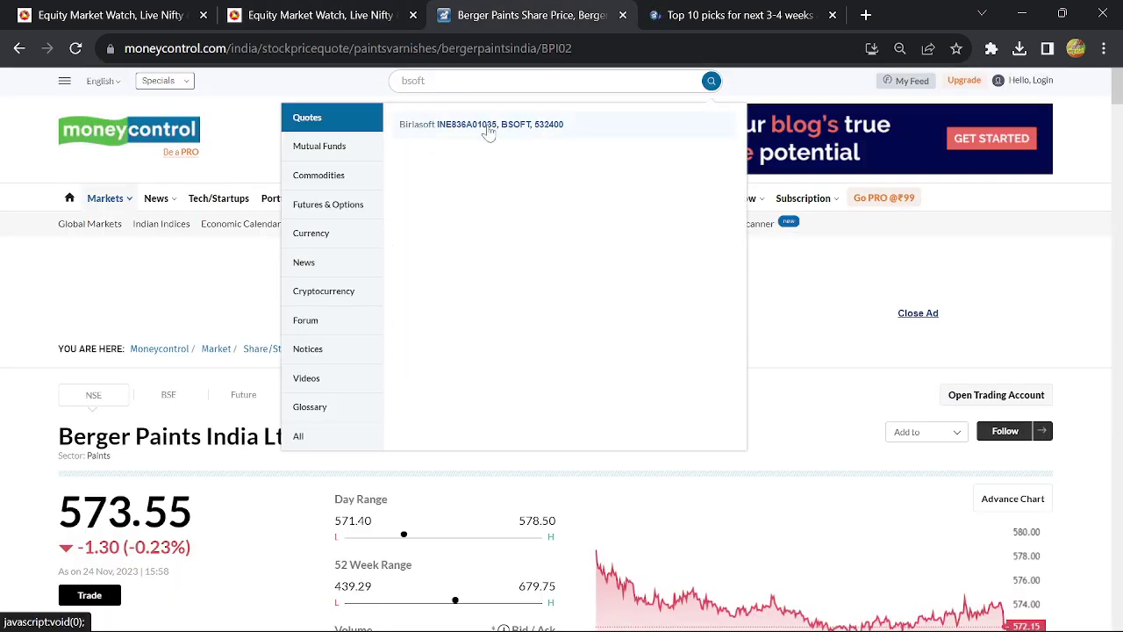
click(489, 125)
scroll(582, 276, down, 5)
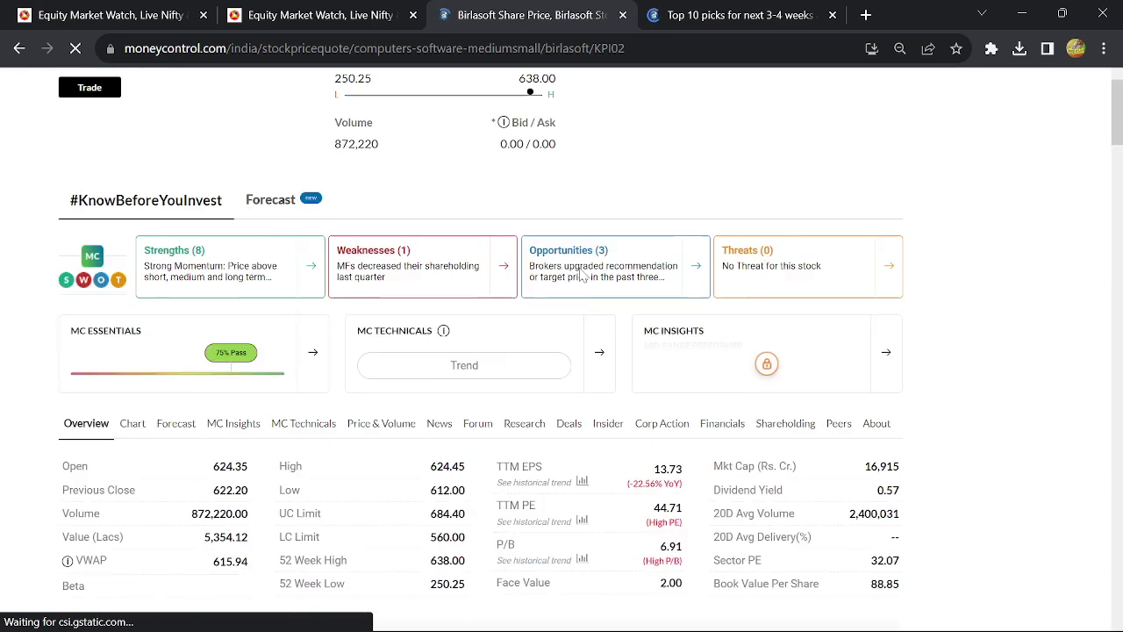
scroll(581, 276, down, 5)
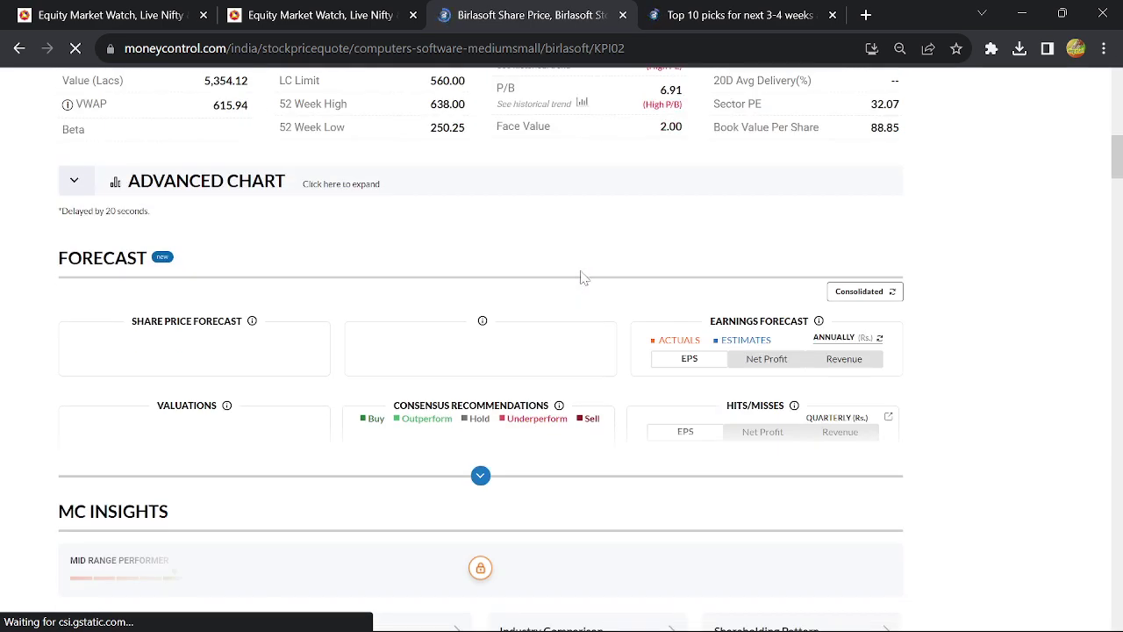